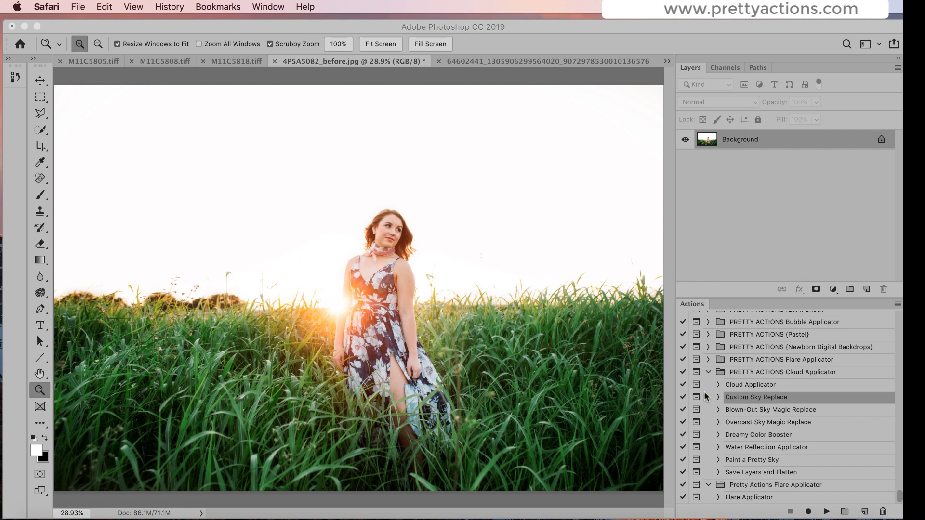
# Run the Blown-Out Sky Magic Replace action from the PRETTY ACTIONS Cloud Applicator set and continue past its instructions
pyautogui.click(766, 376)
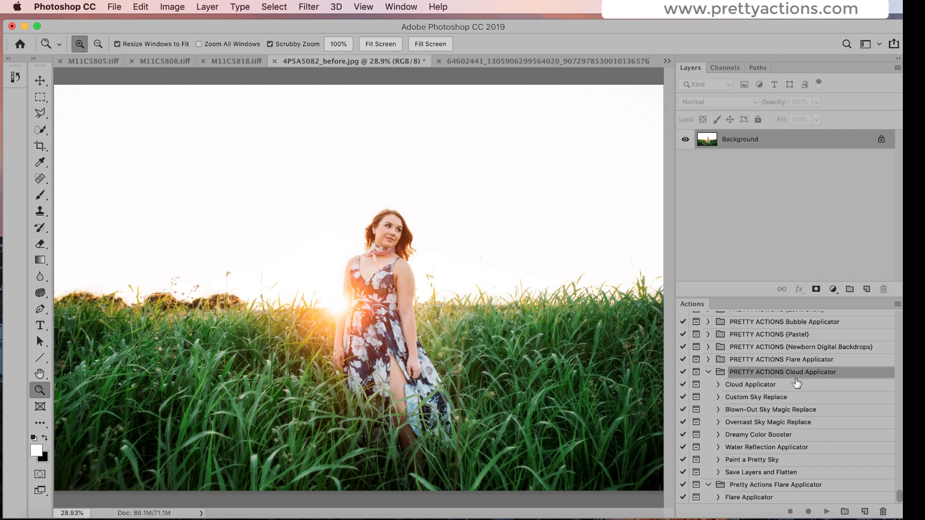
pyautogui.click(734, 400)
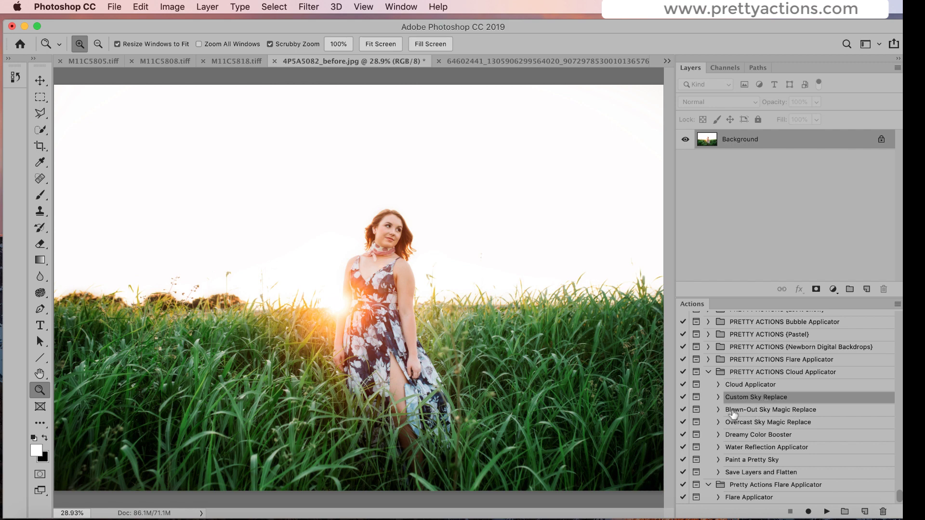
pyautogui.click(733, 414)
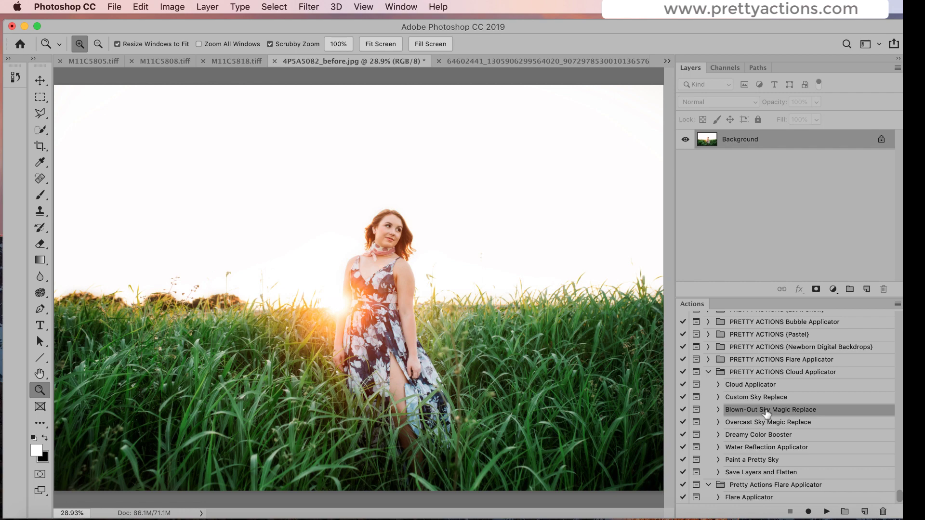
pyautogui.click(825, 512)
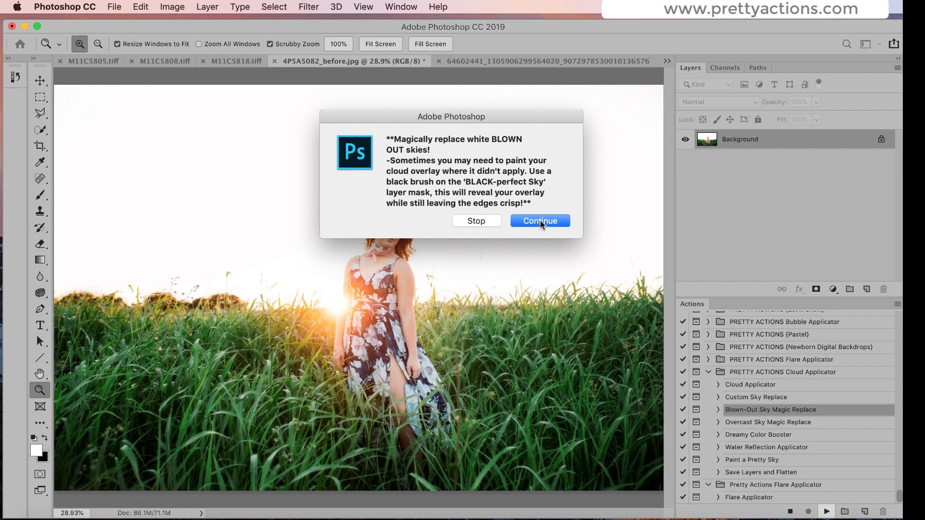
pyautogui.click(540, 221)
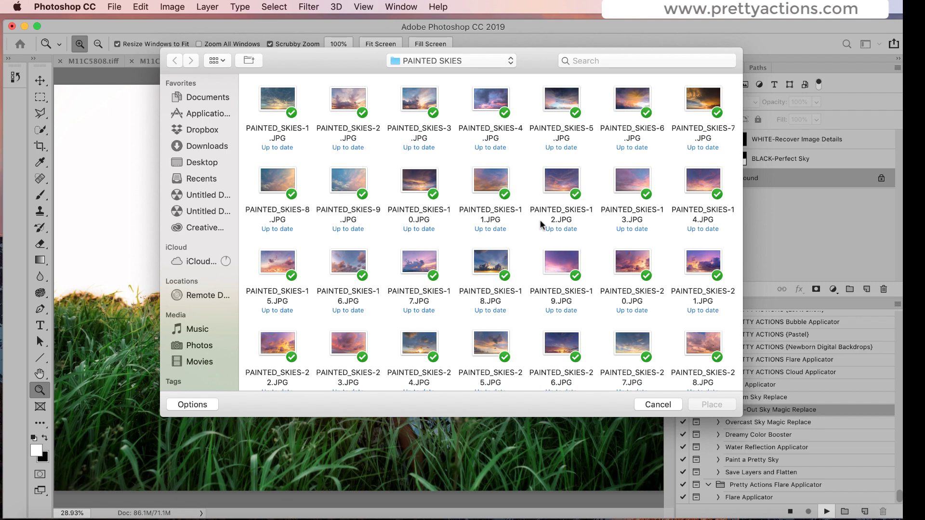
# Place PAINTED_SKIES-27.JPG from the PAINTED SKIES folder as the replacement sky
pyautogui.scroll(-3, 533, 368)
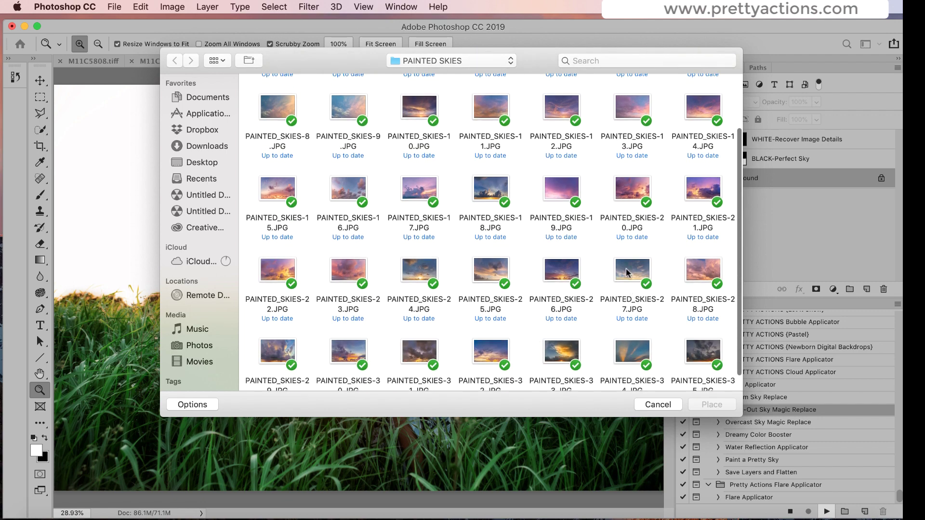
pyautogui.click(626, 268)
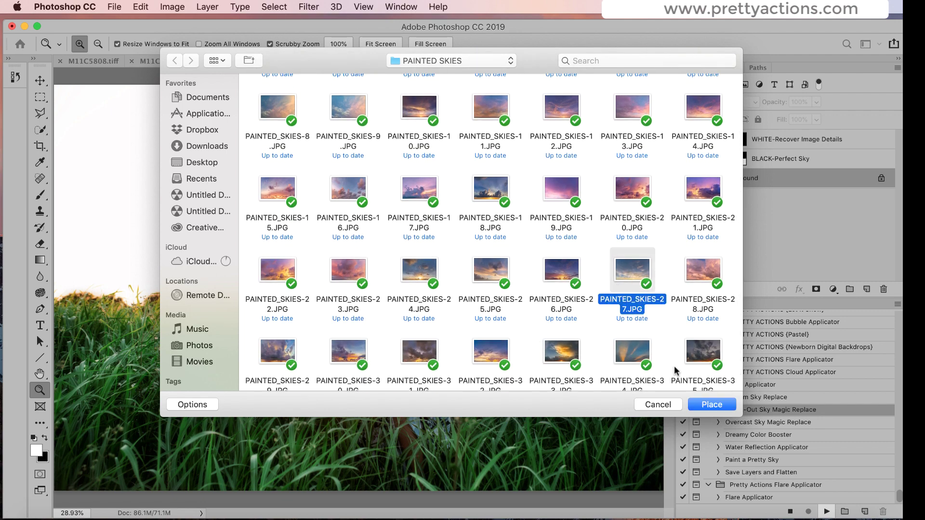
pyautogui.click(721, 406)
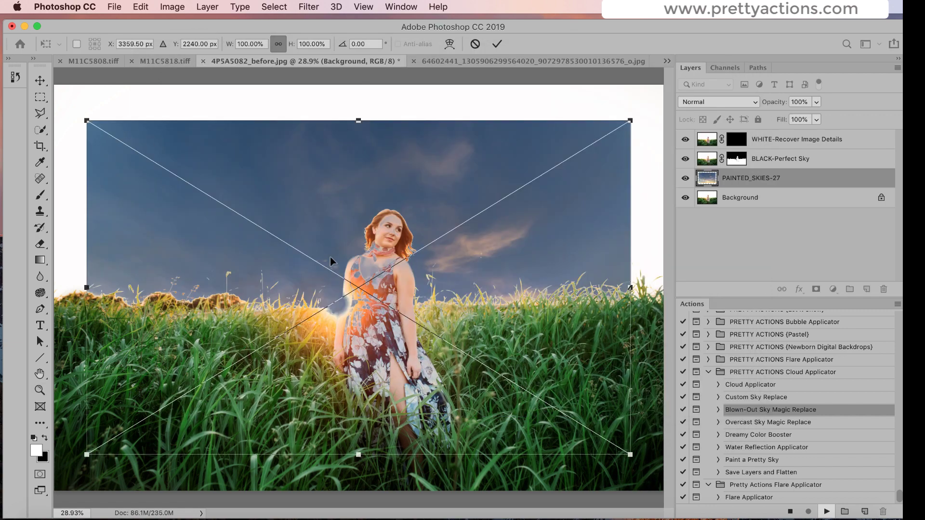
# Enlarge the placed sky to about 112% and move it up so it spans the photo's full width above the grass, committing the transform
pyautogui.moveTo(318, 238)
pyautogui.mouseDown()
pyautogui.moveTo(468, 166)
pyautogui.moveTo(414, 131)
pyautogui.moveTo(487, 190)
pyautogui.moveTo(611, 219)
pyautogui.mouseUp()
pyautogui.moveTo(532, 245); pyautogui.dragTo(255, 285)
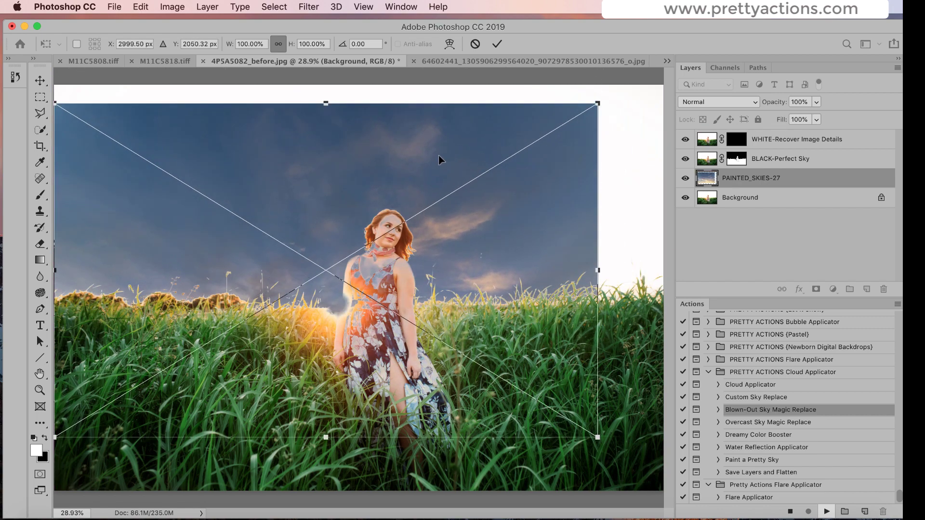
pyautogui.moveTo(599, 103); pyautogui.dragTo(666, 63)
pyautogui.moveTo(519, 236); pyautogui.dragTo(515, 167)
pyautogui.moveTo(466, 206); pyautogui.dragTo(464, 179)
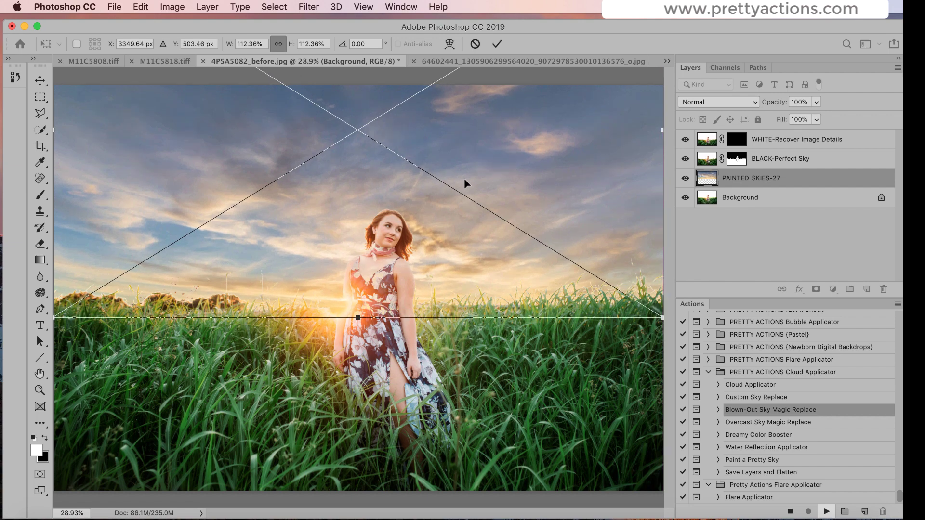
pyautogui.press('Return')
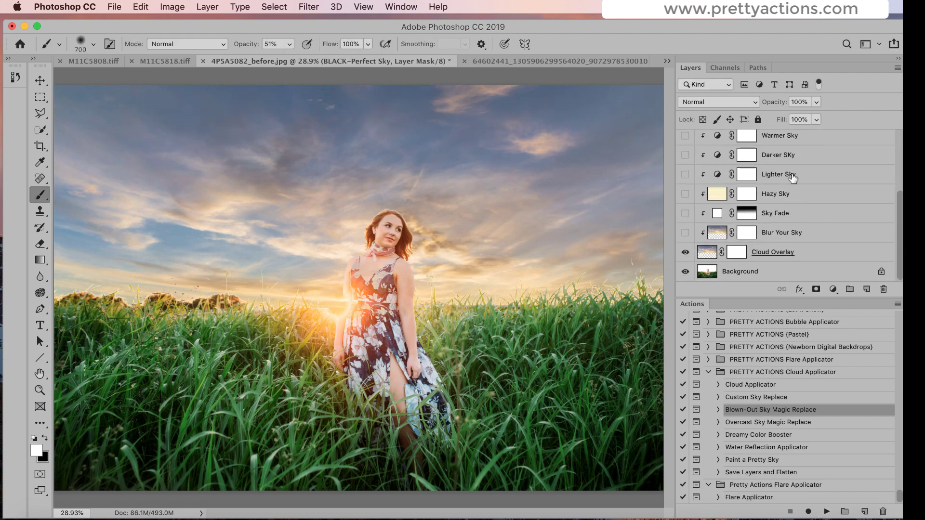
# Paint white on the WHITE-Recover Image Details mask with a 90 px brush at 100% opacity to restore the woman's scarf and upper dress
pyautogui.scroll(-5, 780, 202)
pyautogui.scroll(5, 766, 185)
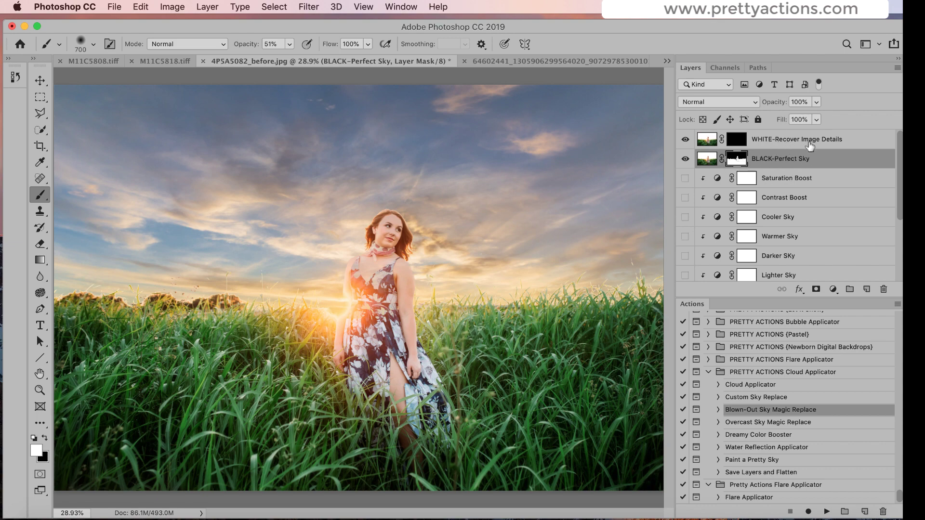
pyautogui.click(744, 141)
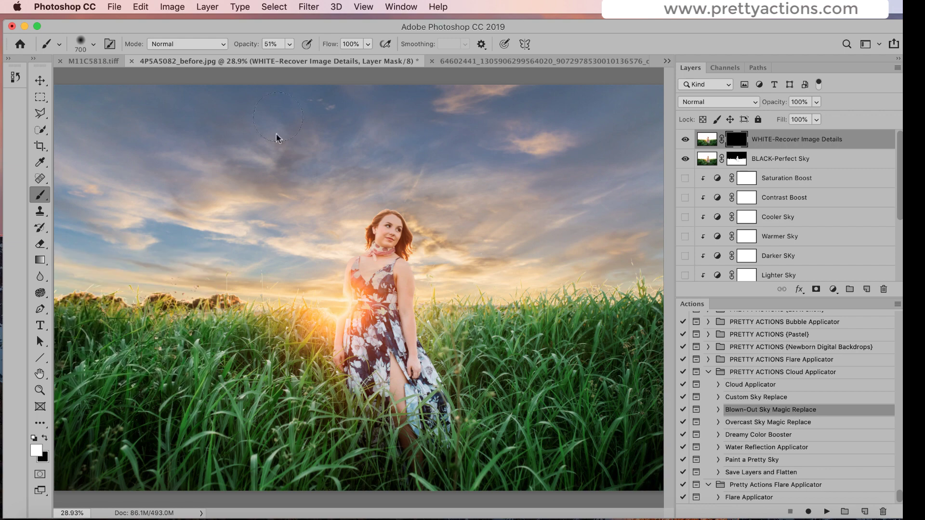
pyautogui.click(289, 44)
pyautogui.moveTo(290, 58); pyautogui.dragTo(371, 59)
pyautogui.click(41, 388)
pyautogui.moveTo(385, 236); pyautogui.dragTo(385, 236)
pyautogui.press('b')
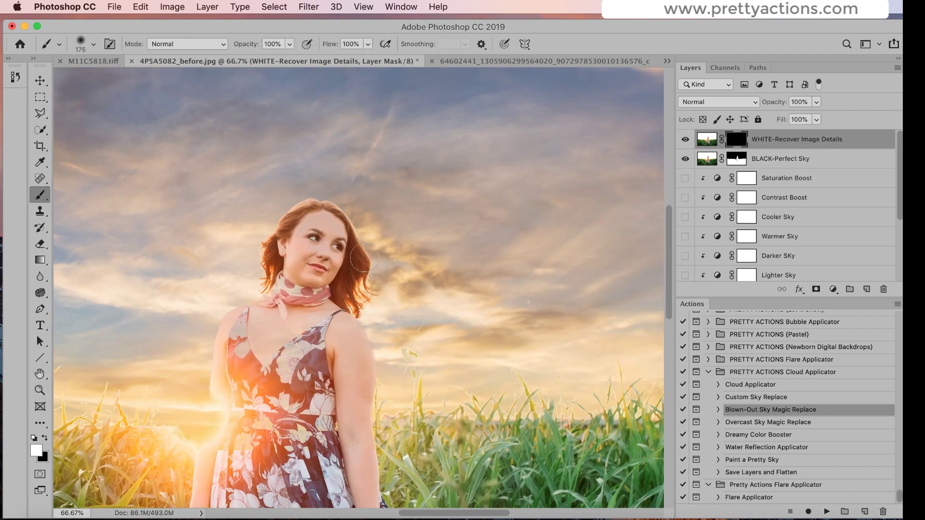
pyautogui.press('[')
pyautogui.press('[')
pyautogui.press('[')
pyautogui.press('[')
pyautogui.press('[')
pyautogui.press('[')
pyautogui.moveTo(295, 307)
pyautogui.mouseDown()
pyautogui.moveTo(239, 372)
pyautogui.moveTo(253, 327)
pyautogui.moveTo(271, 322)
pyautogui.moveTo(245, 345)
pyautogui.moveTo(255, 313)
pyautogui.moveTo(238, 328)
pyautogui.moveTo(254, 315)
pyautogui.moveTo(236, 319)
pyautogui.moveTo(251, 315)
pyautogui.moveTo(230, 334)
pyautogui.moveTo(222, 369)
pyautogui.moveTo(235, 402)
pyautogui.moveTo(247, 370)
pyautogui.moveTo(264, 408)
pyautogui.moveTo(299, 318)
pyautogui.moveTo(291, 326)
pyautogui.moveTo(304, 320)
pyautogui.moveTo(349, 411)
pyautogui.moveTo(356, 350)
pyautogui.moveTo(356, 409)
pyautogui.moveTo(352, 326)
pyautogui.moveTo(356, 335)
pyautogui.moveTo(319, 298)
pyautogui.mouseUp()
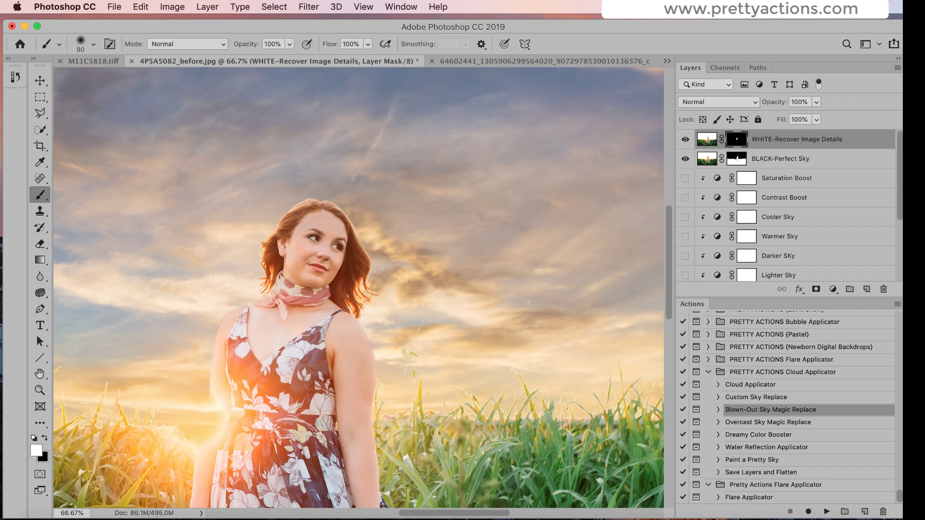
# Paint over the woman's shoulder on the mask and clean up the overspill in the adjacent sky with a black brush
pyautogui.moveTo(328, 337)
pyautogui.mouseDown()
pyautogui.moveTo(357, 353)
pyautogui.moveTo(343, 400)
pyautogui.moveTo(351, 337)
pyautogui.moveTo(412, 312)
pyautogui.mouseUp()
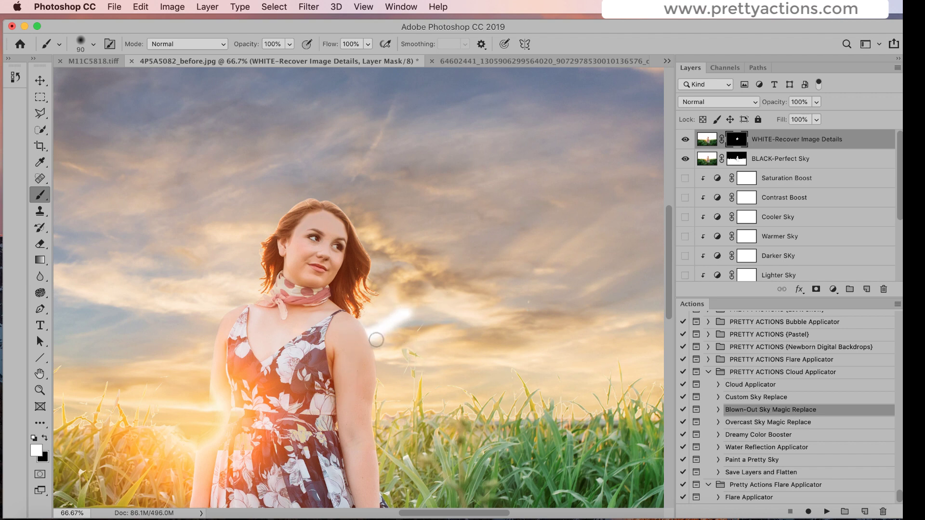
pyautogui.click(46, 439)
pyautogui.moveTo(400, 299)
pyautogui.mouseDown()
pyautogui.moveTo(411, 349)
pyautogui.moveTo(378, 330)
pyautogui.mouseUp()
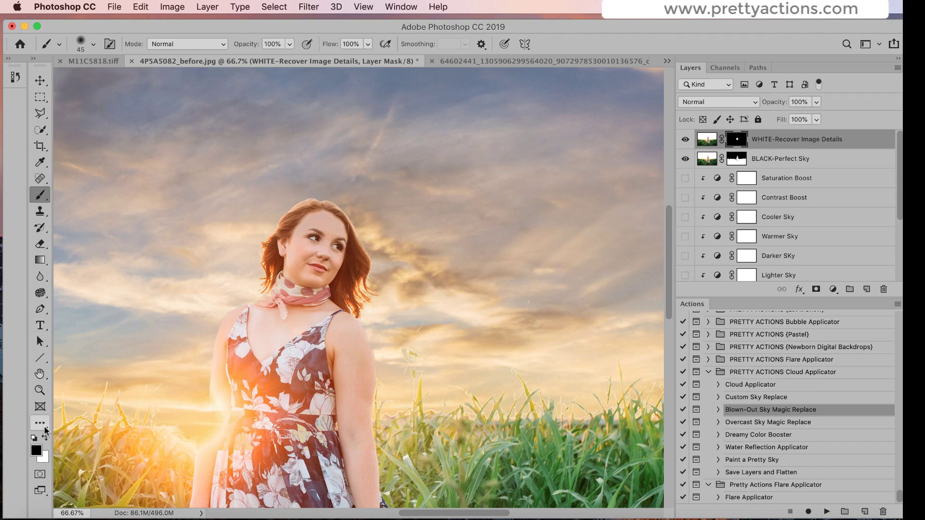
pyautogui.click(46, 437)
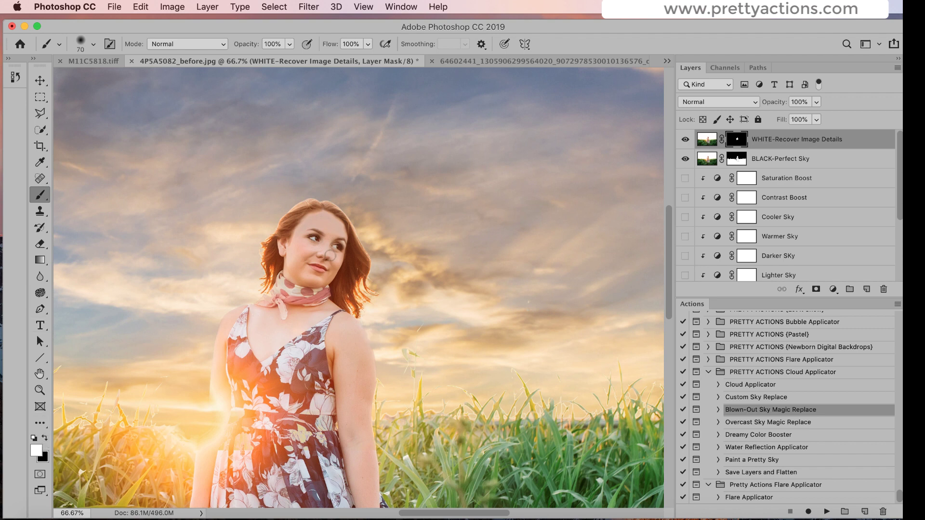
# Check the mask coverage with the red overlay, then restore the bright area around the woman's arm and waist with a 90 px white brush
pyautogui.press(']')
pyautogui.press(']')
pyautogui.press('\\')
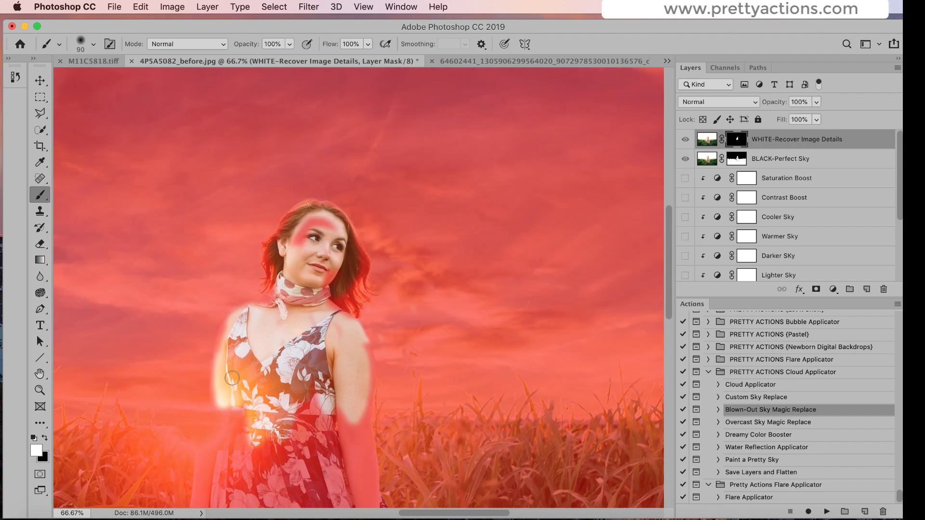
pyautogui.press('\\')
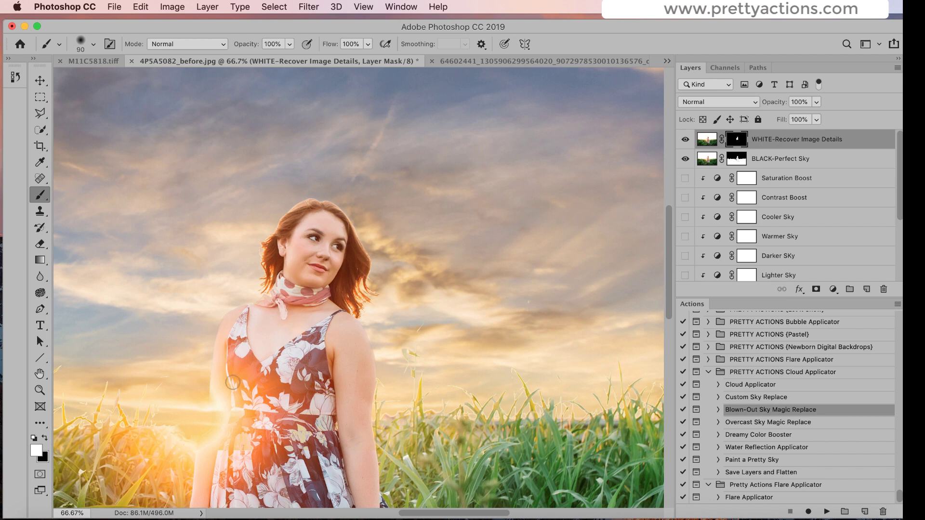
pyautogui.moveTo(240, 458)
pyautogui.mouseDown()
pyautogui.moveTo(223, 406)
pyautogui.moveTo(216, 463)
pyautogui.moveTo(225, 398)
pyautogui.moveTo(203, 460)
pyautogui.moveTo(215, 429)
pyautogui.mouseUp()
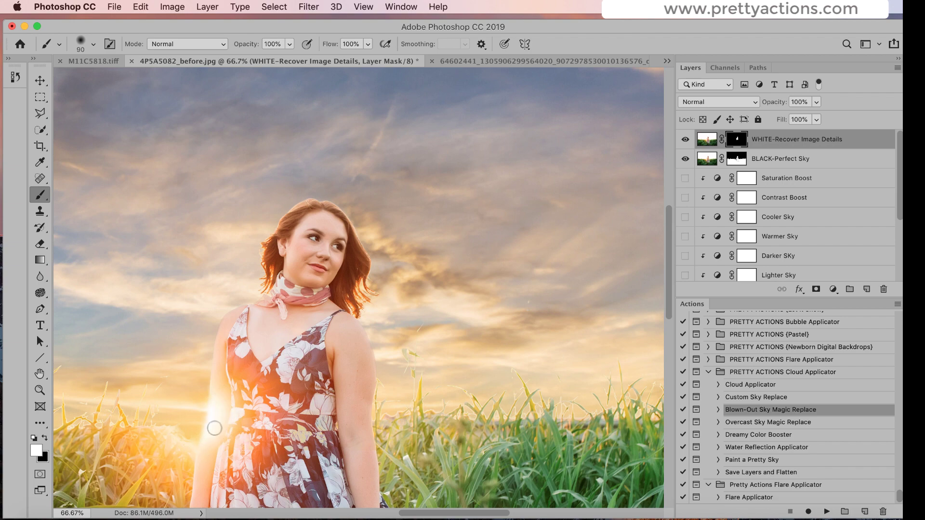
# Restore the sun glow beside the woman's arm with a 500 px white brush at 41% opacity on the recovery mask
pyautogui.scroll(-5, 324, 346)
pyautogui.hscroll(-3, 324, 346)
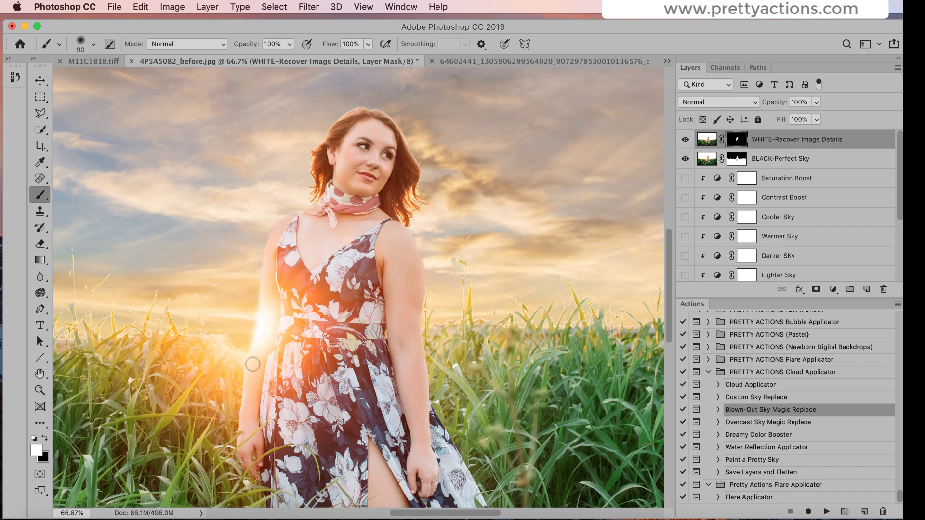
pyautogui.press(']')
pyautogui.press(']')
pyautogui.press(']')
pyautogui.press(']')
pyautogui.press(']')
pyautogui.press(']')
pyautogui.press(']')
pyautogui.press(']')
pyautogui.press(']')
pyautogui.press(']')
pyautogui.press(']')
pyautogui.press(']')
pyautogui.press('[')
pyautogui.press('[')
pyautogui.press('[')
pyautogui.moveTo(223, 330); pyautogui.dragTo(288, 356)
pyautogui.click(289, 44)
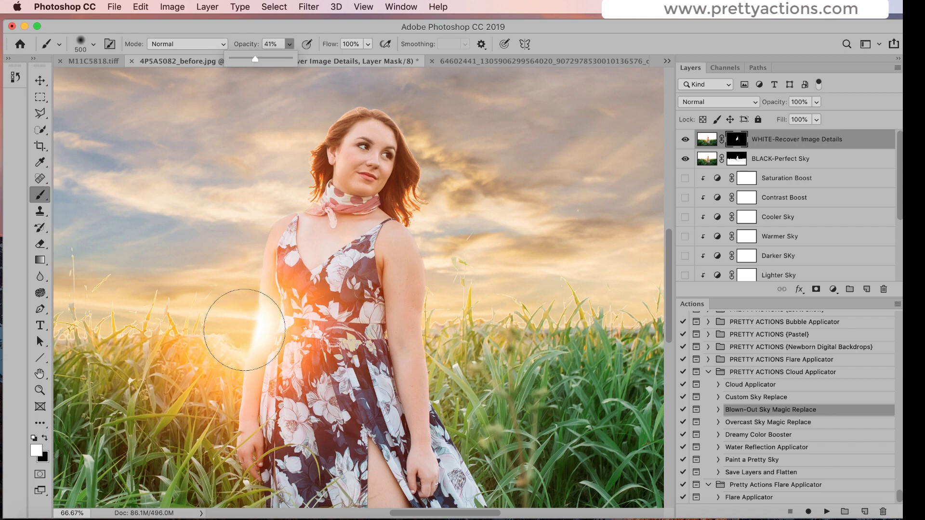
pyautogui.click(244, 330)
pyautogui.click(244, 330)
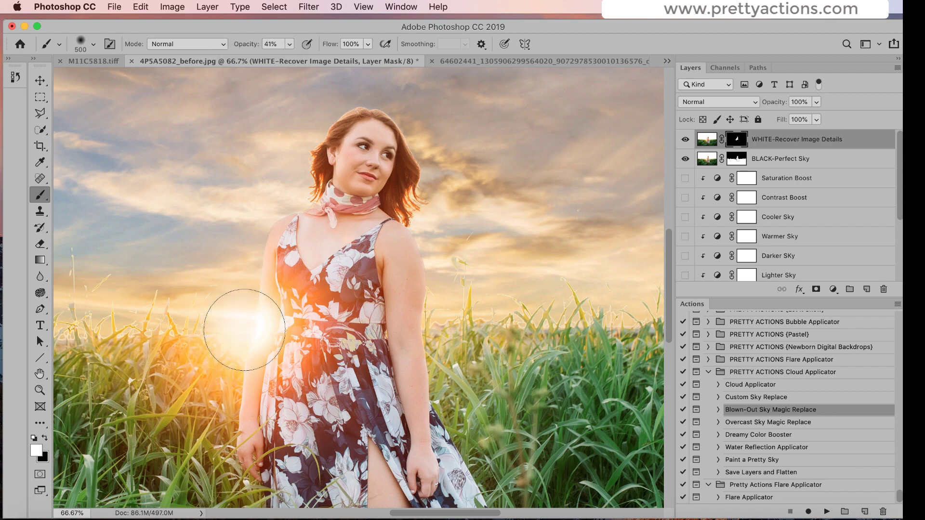
# Widen the restored sun glow with a 700 px brush and fit the whole photo in view
pyautogui.press(']')
pyautogui.press(']')
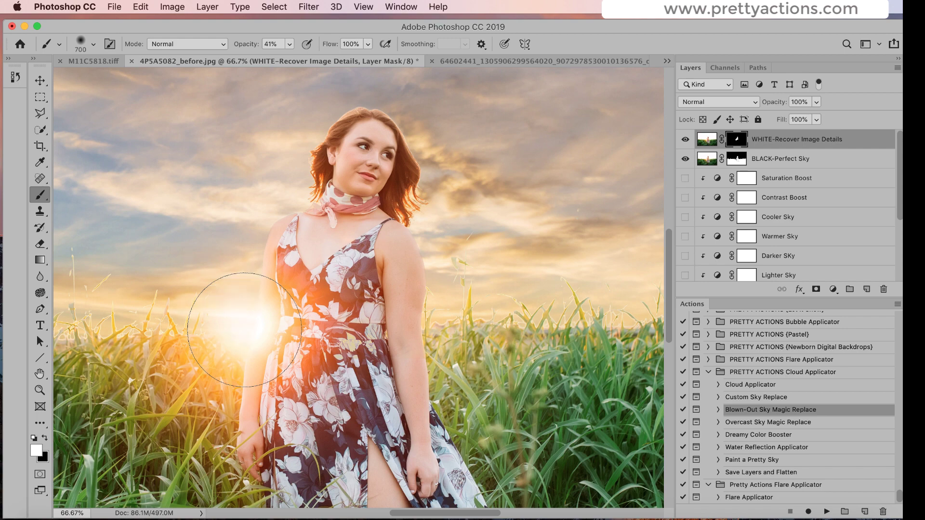
pyautogui.click(244, 330)
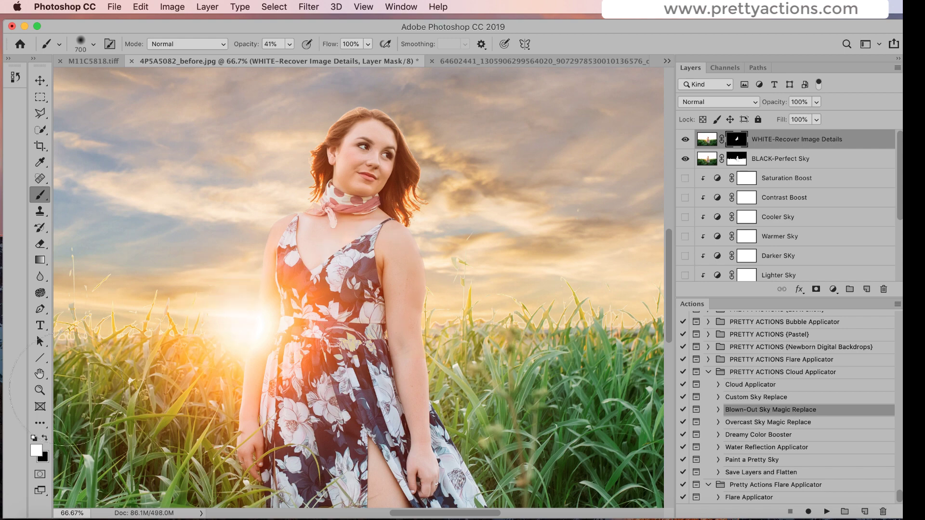
pyautogui.click(40, 391)
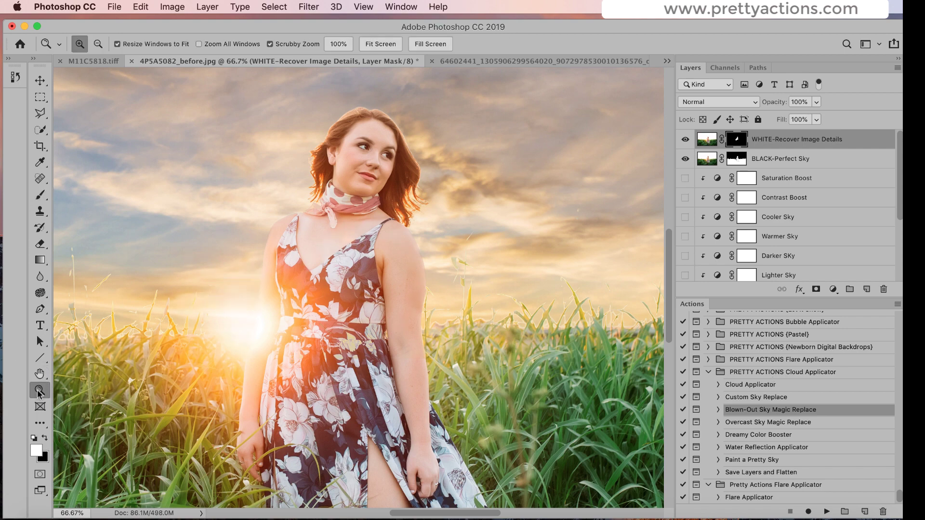
pyautogui.click(378, 44)
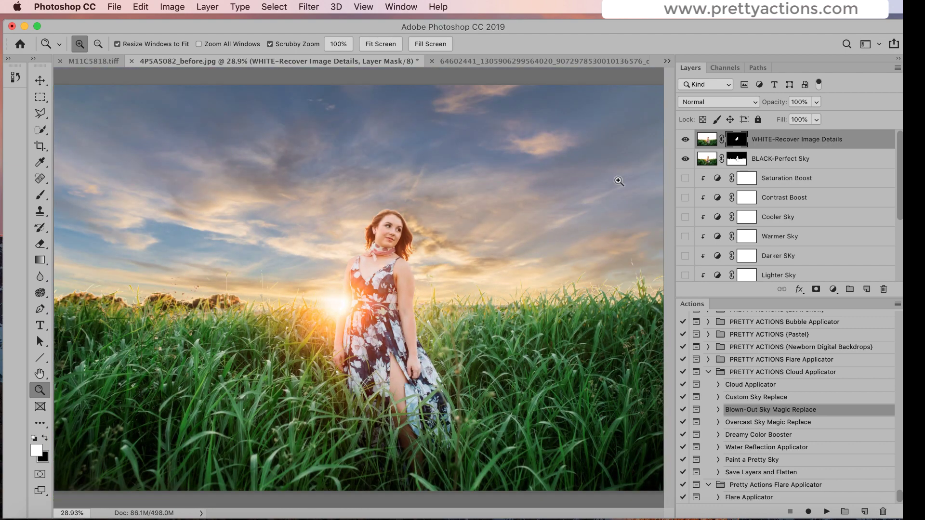
# Paint black on the BLACK-Perfect Sky mask along the grass and tree horizon left of the woman, using a 250 px brush at 51% opacity
pyautogui.click(736, 163)
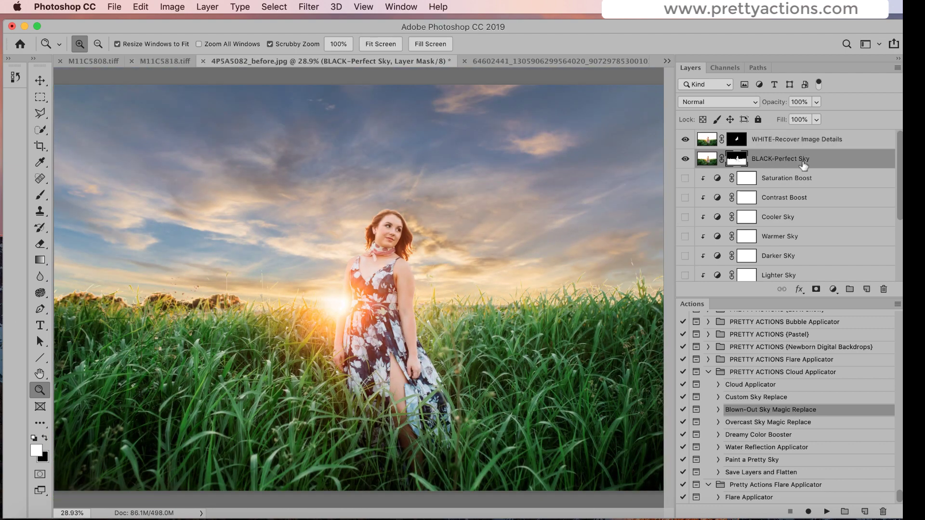
pyautogui.click(40, 196)
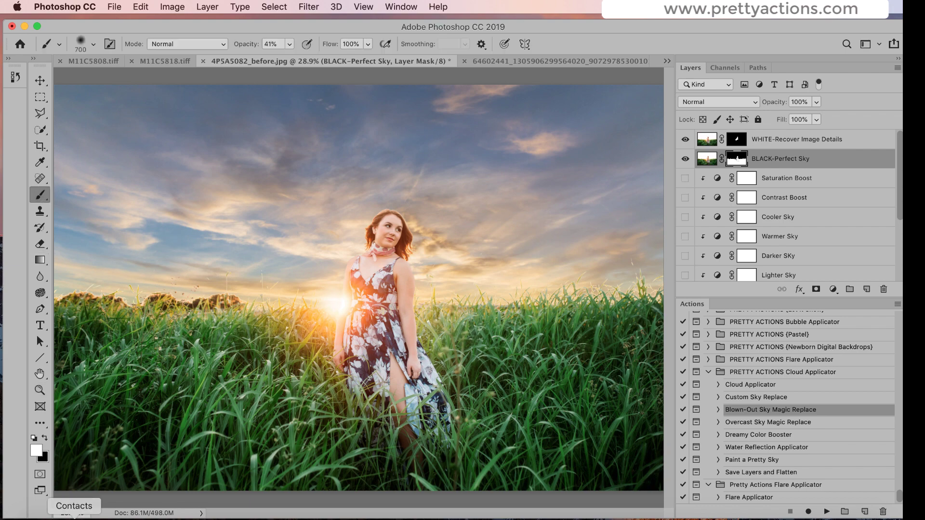
pyautogui.click(44, 438)
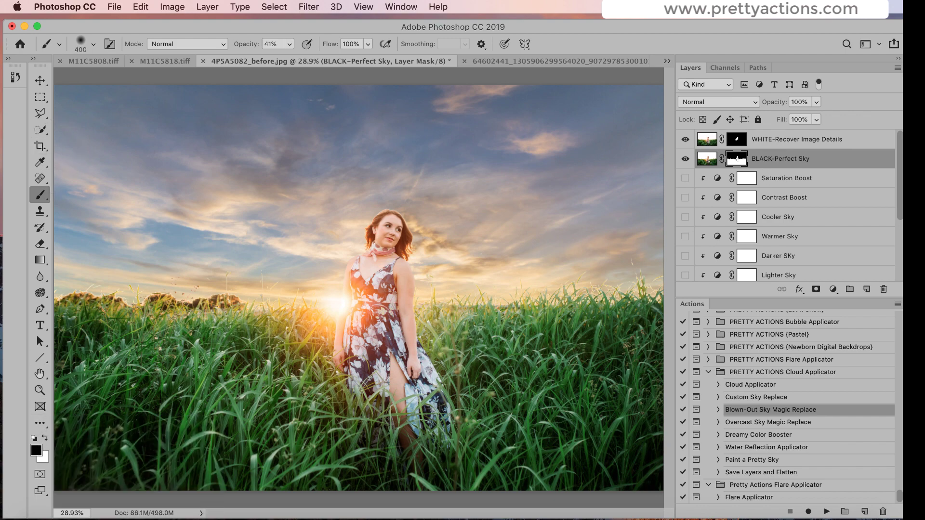
pyautogui.click(290, 44)
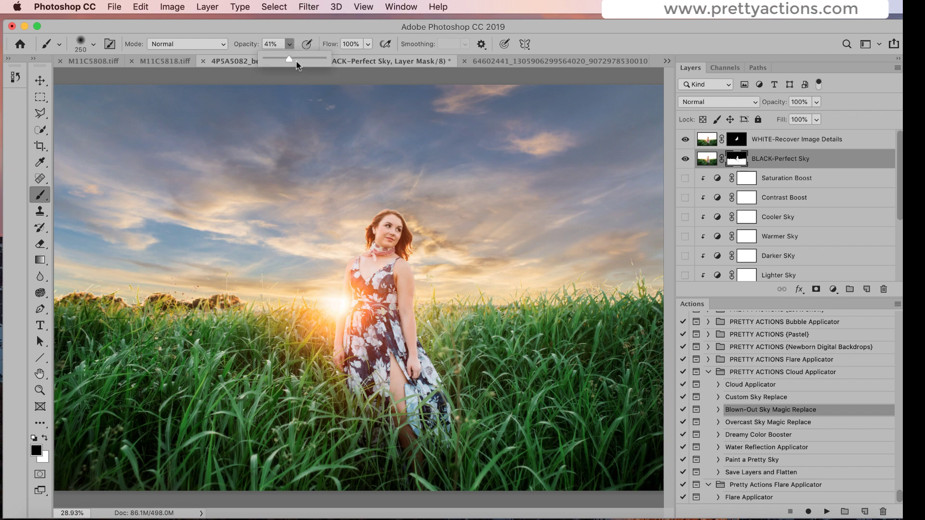
pyautogui.moveTo(289, 59); pyautogui.dragTo(297, 59)
pyautogui.click(72, 284)
pyautogui.moveTo(75, 291)
pyautogui.mouseDown()
pyautogui.moveTo(99, 285)
pyautogui.moveTo(84, 291)
pyautogui.moveTo(135, 297)
pyautogui.moveTo(151, 284)
pyautogui.moveTo(171, 292)
pyautogui.moveTo(215, 281)
pyautogui.moveTo(248, 297)
pyautogui.moveTo(259, 281)
pyautogui.moveTo(317, 300)
pyautogui.mouseUp()
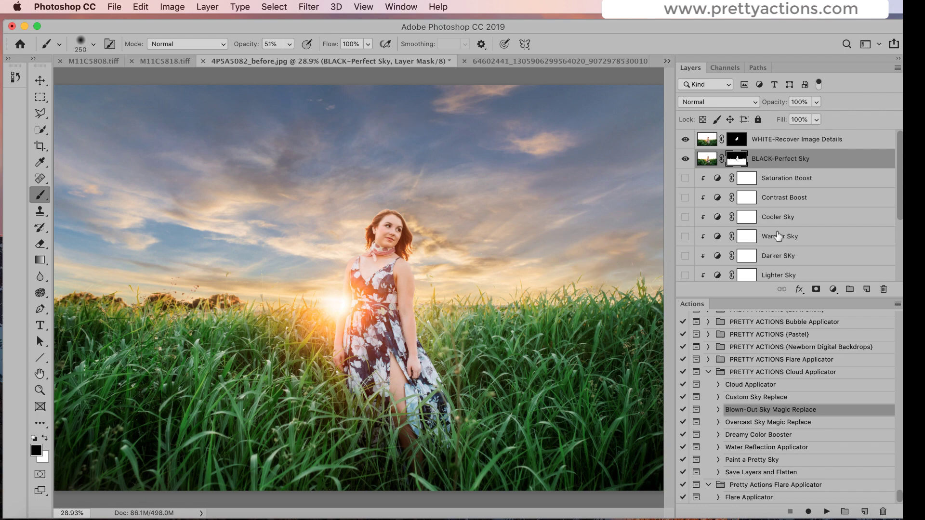
# Turn on the Sky Fade layer above the cloud overlay
pyautogui.scroll(-5, 778, 234)
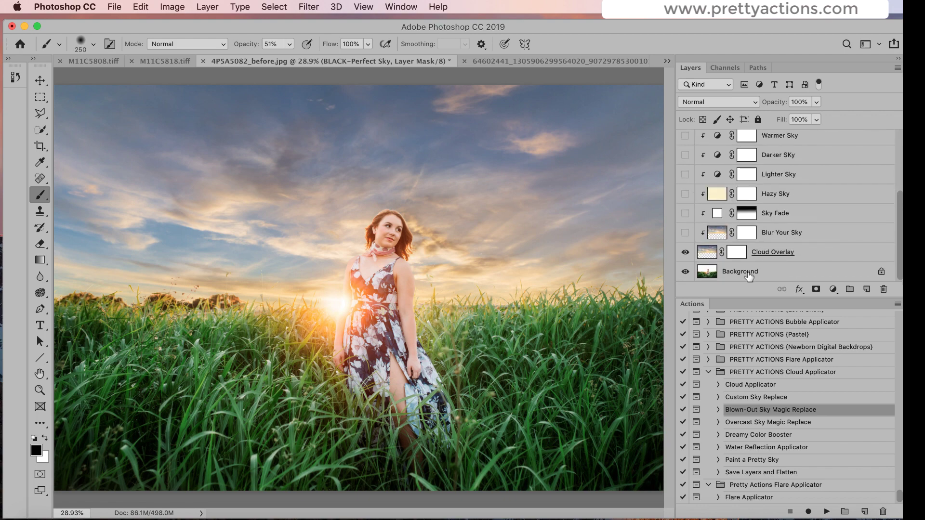
pyautogui.scroll(1, 686, 241)
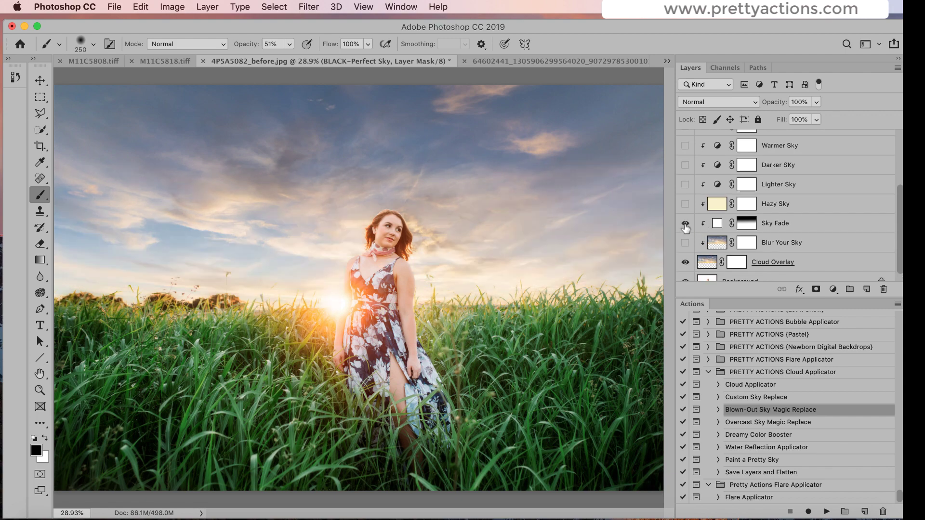
# Compare the sky with the Sky Fade layer hidden and shown, leaving it on
pyautogui.click(685, 223)
pyautogui.click(685, 224)
pyautogui.click(685, 223)
pyautogui.scroll(5, 763, 182)
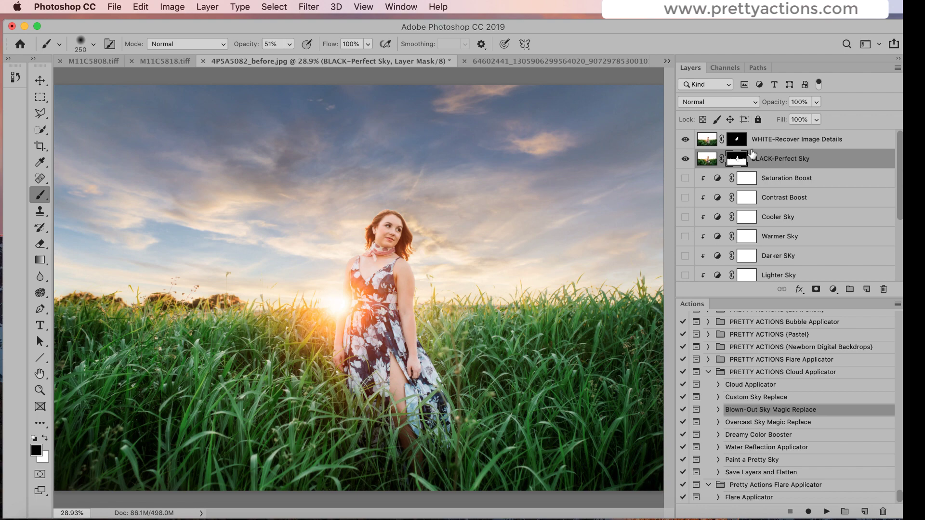
pyautogui.scroll(-5, 750, 247)
pyautogui.scroll(1, 750, 247)
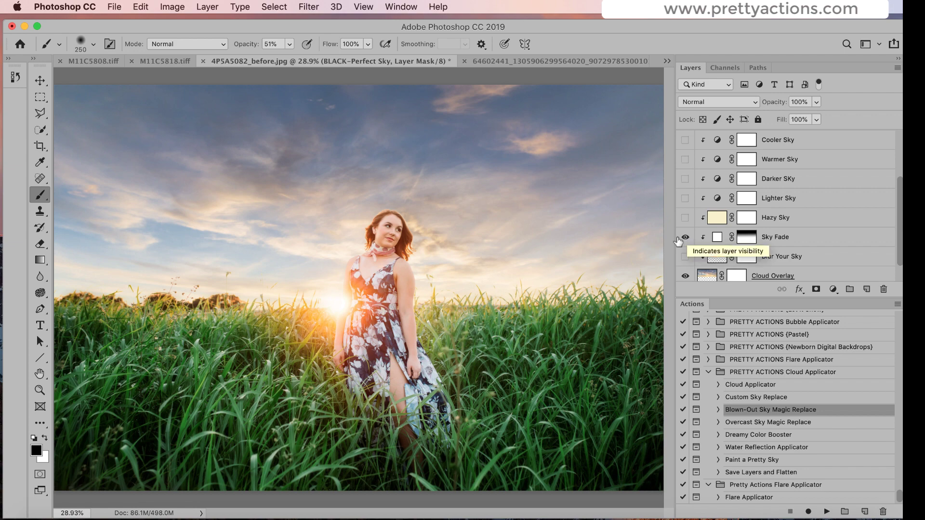
# Try lower opacities on the Sky Fade layer and set it back to 60%
pyautogui.click(776, 241)
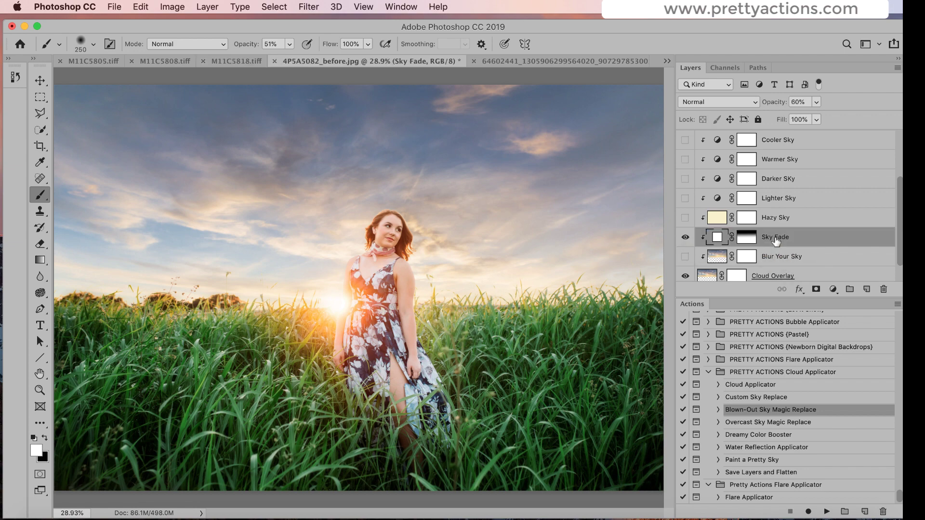
pyautogui.click(816, 103)
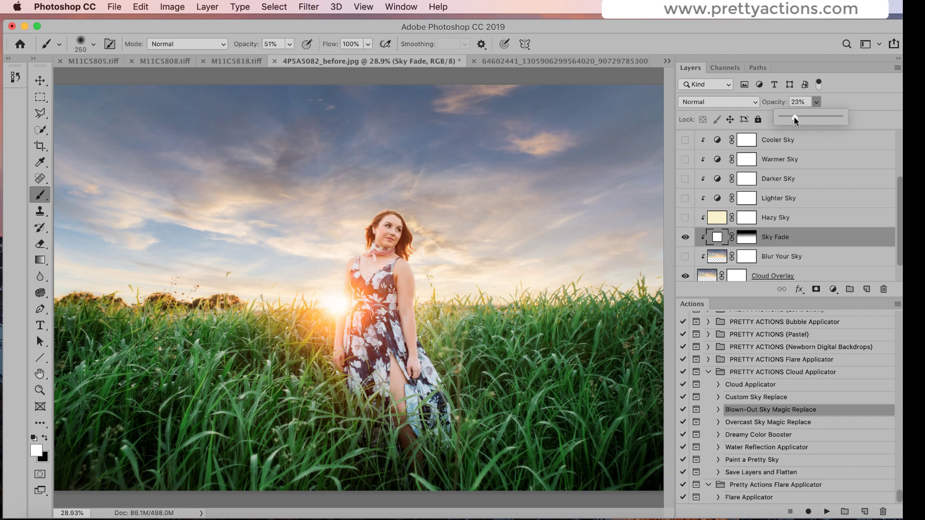
pyautogui.moveTo(794, 117); pyautogui.dragTo(779, 118)
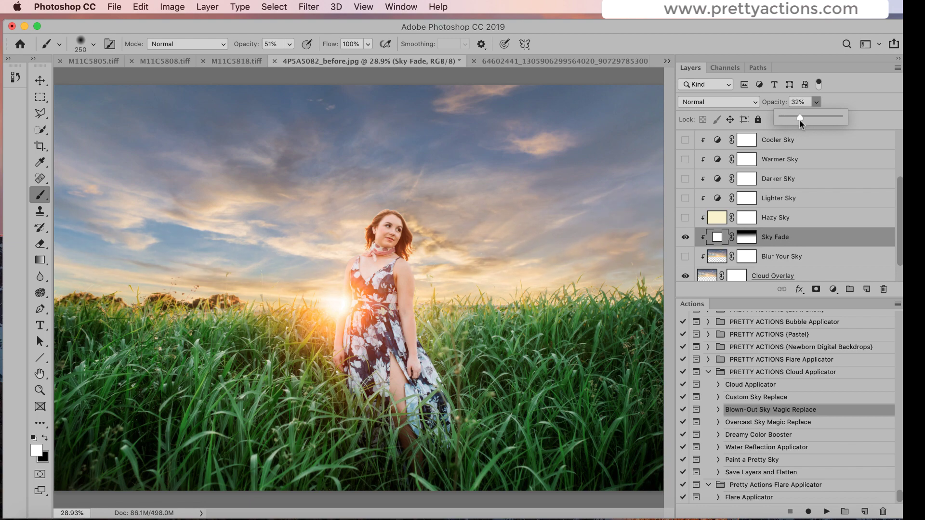
pyautogui.moveTo(806, 121); pyautogui.dragTo(808, 120)
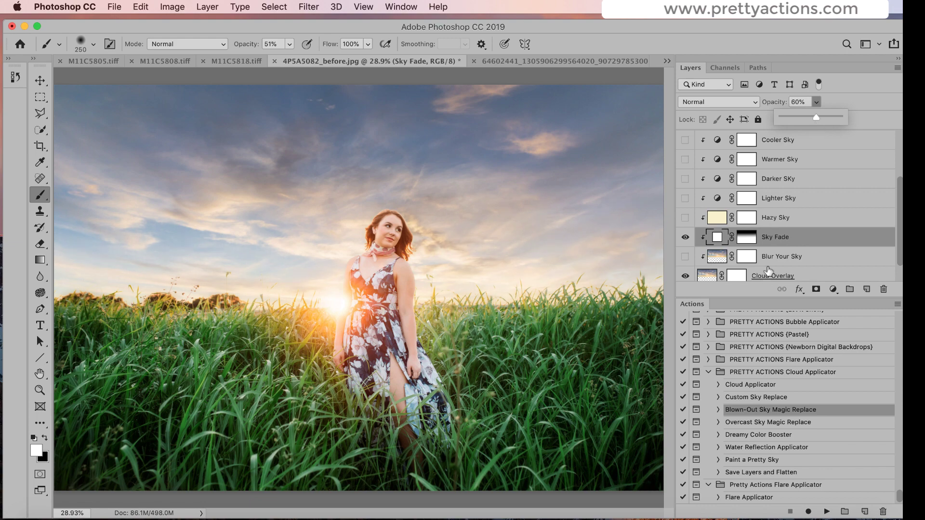
# Turn on the Lighter Sky and Darker Sky adjustment layers above the cloud overlay
pyautogui.click(747, 198)
pyautogui.click(685, 198)
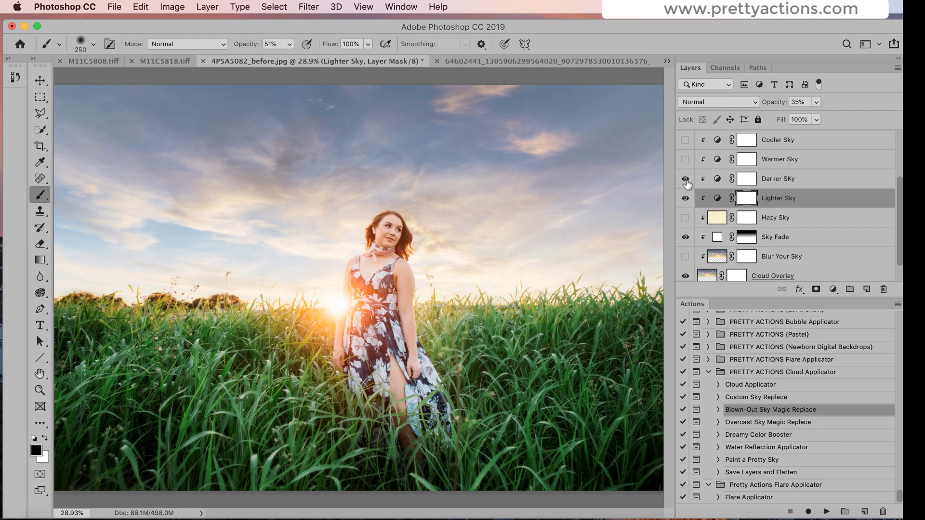
pyautogui.click(685, 179)
pyautogui.click(789, 181)
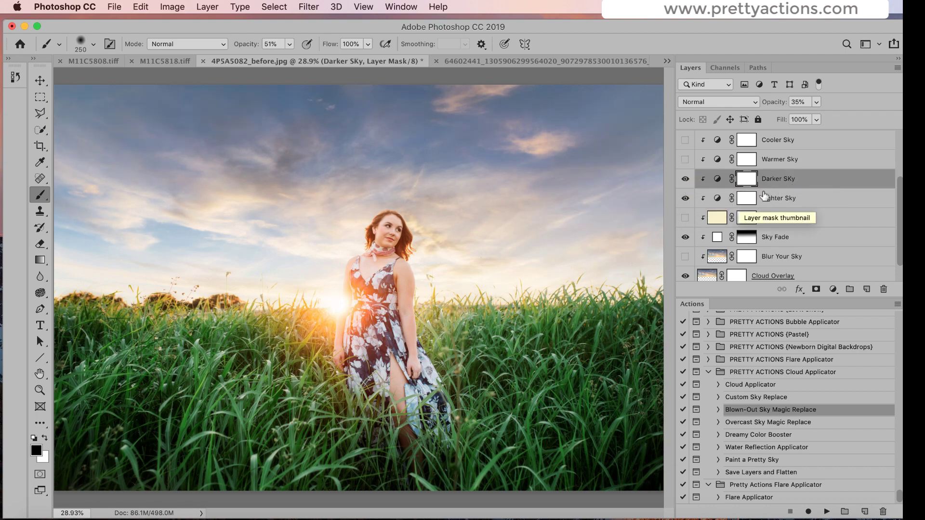
# Turn on the Contrast Boost and Saturation Boost adjustment layers for the sky
pyautogui.scroll(1, 711, 188)
pyautogui.scroll(2, 711, 188)
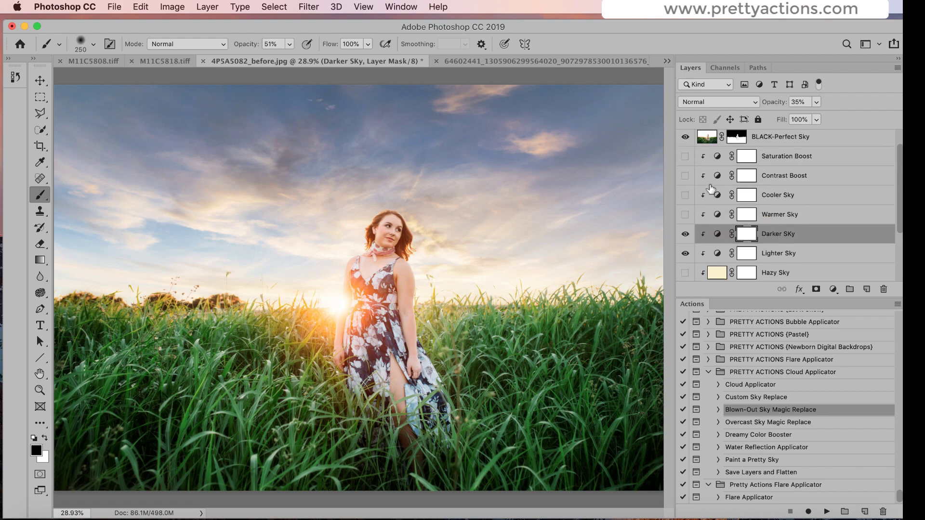
pyautogui.click(685, 178)
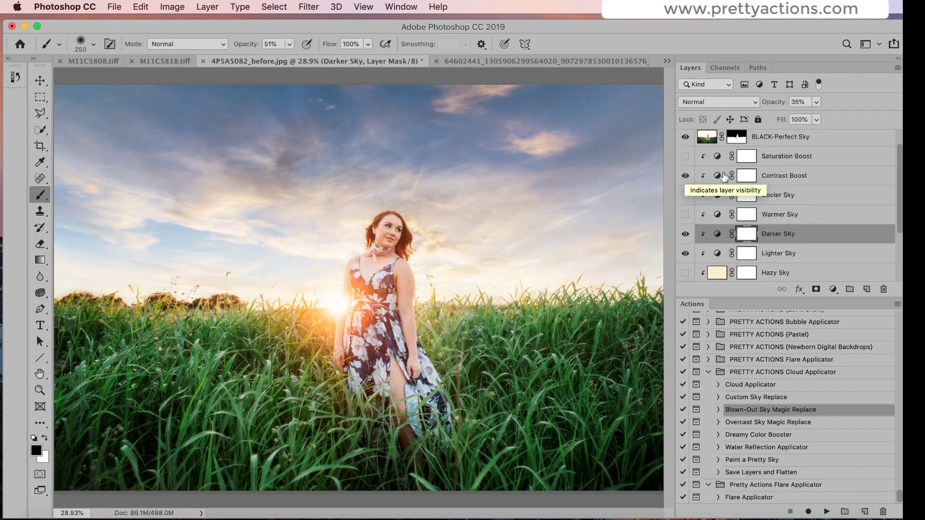
pyautogui.click(789, 177)
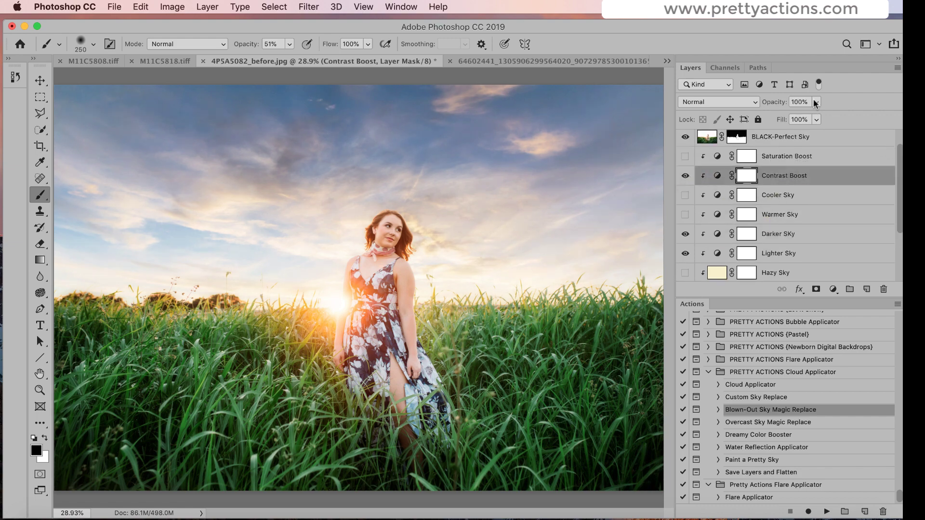
pyautogui.click(785, 158)
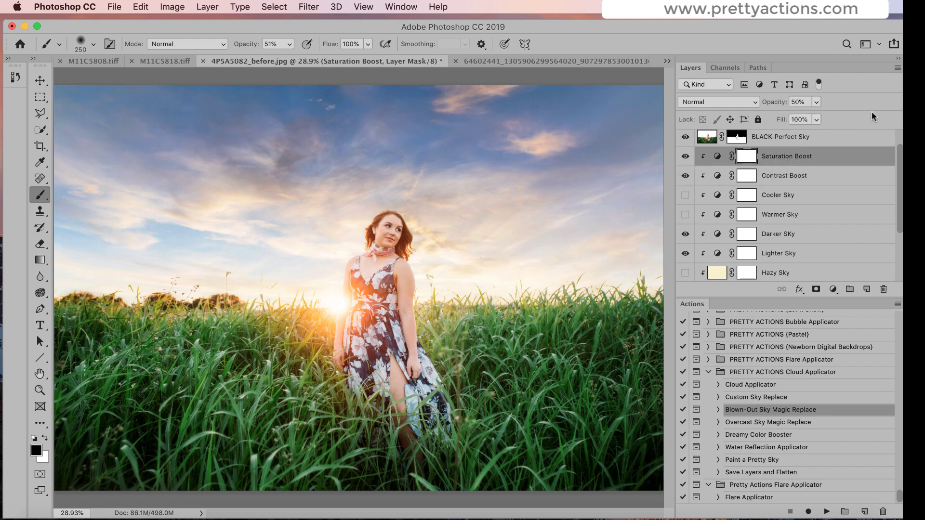
# Run the Paint a Pretty Sky action from the Cloud Applicator set and continue past its instruction message
pyautogui.scroll(-3, 803, 163)
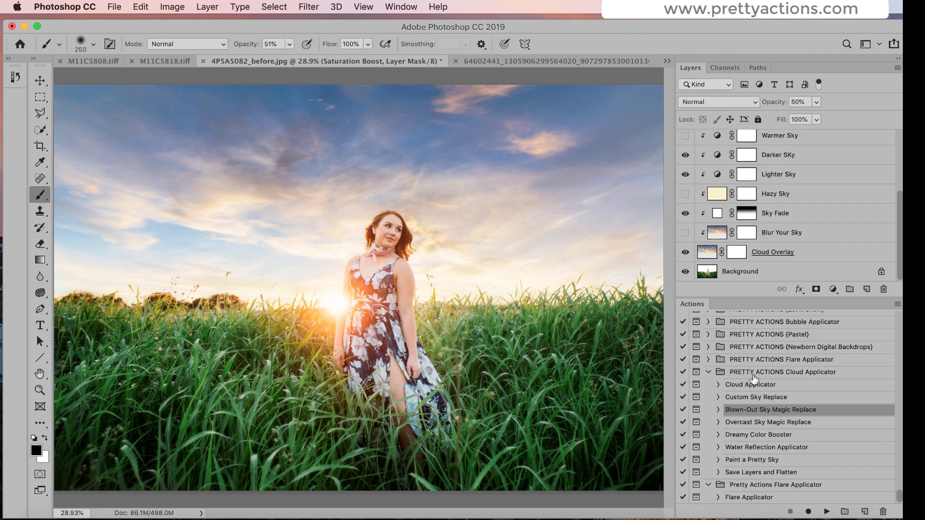
pyautogui.click(764, 423)
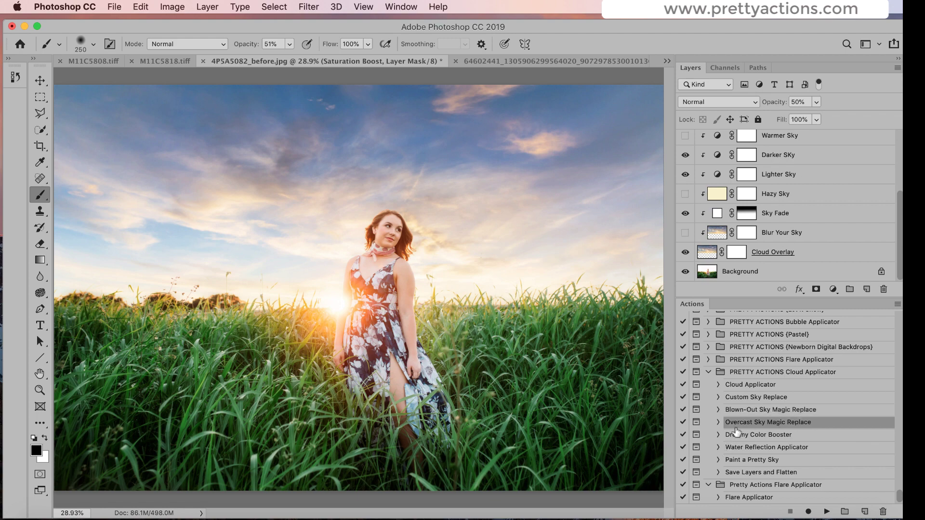
pyautogui.click(737, 461)
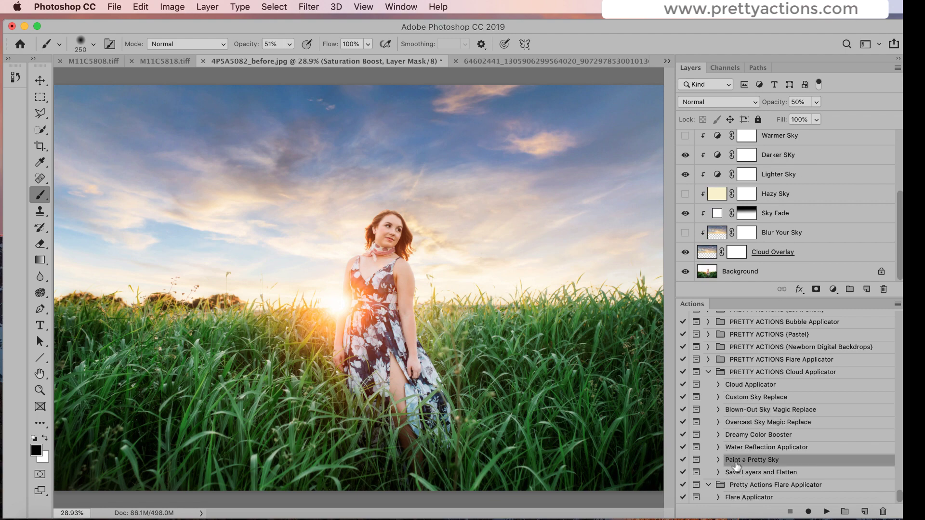
pyautogui.click(827, 512)
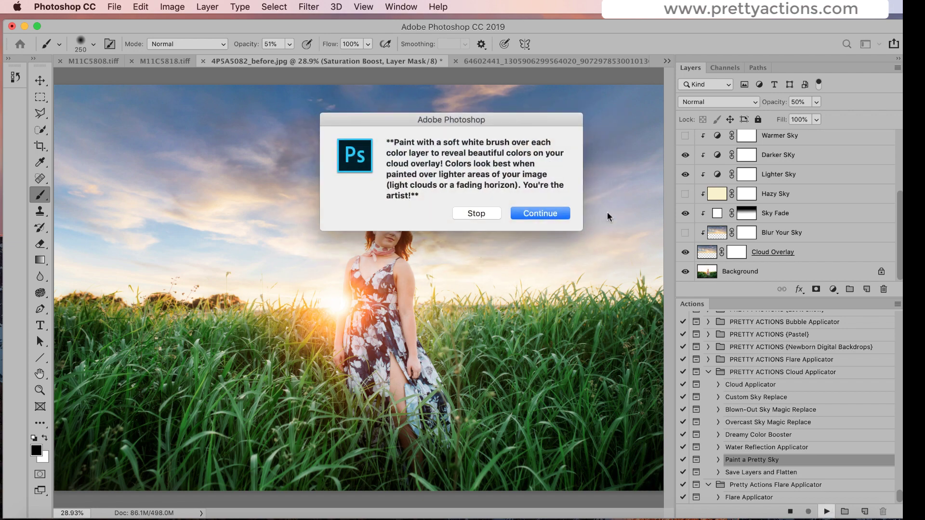
pyautogui.click(550, 215)
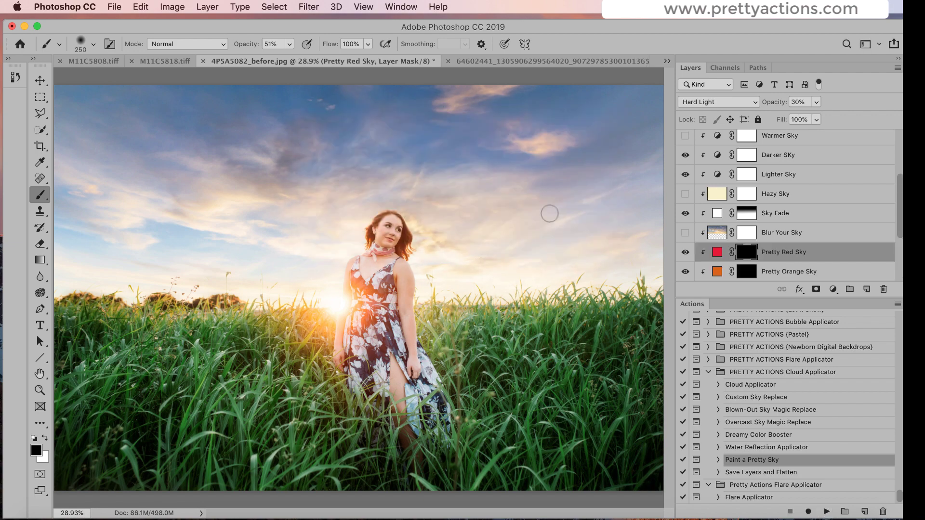
# Change the Pretty Blue Sky fill colour to the pale lavender blue b5b5f0
pyautogui.scroll(-3, 790, 249)
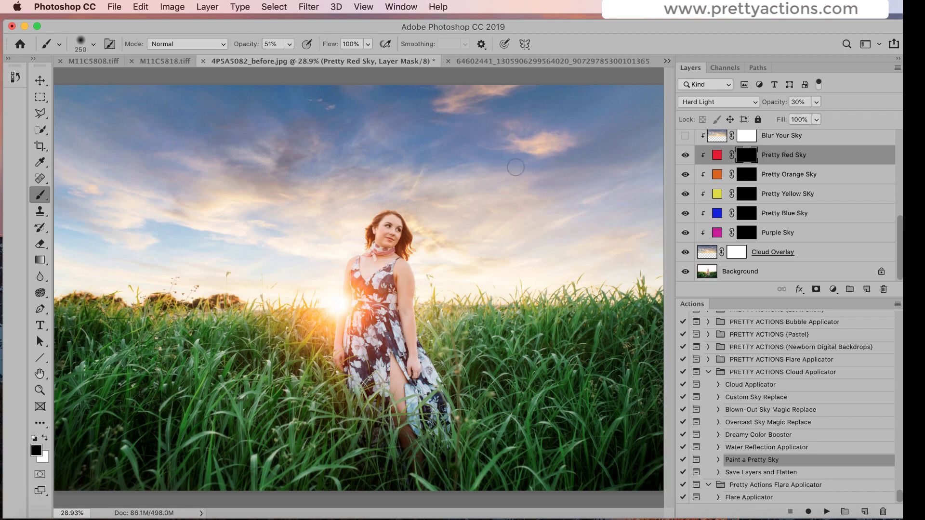
pyautogui.keyDown('alt'); pyautogui.click(695, 223); pyautogui.keyUp('alt')
pyautogui.doubleClick(718, 213)
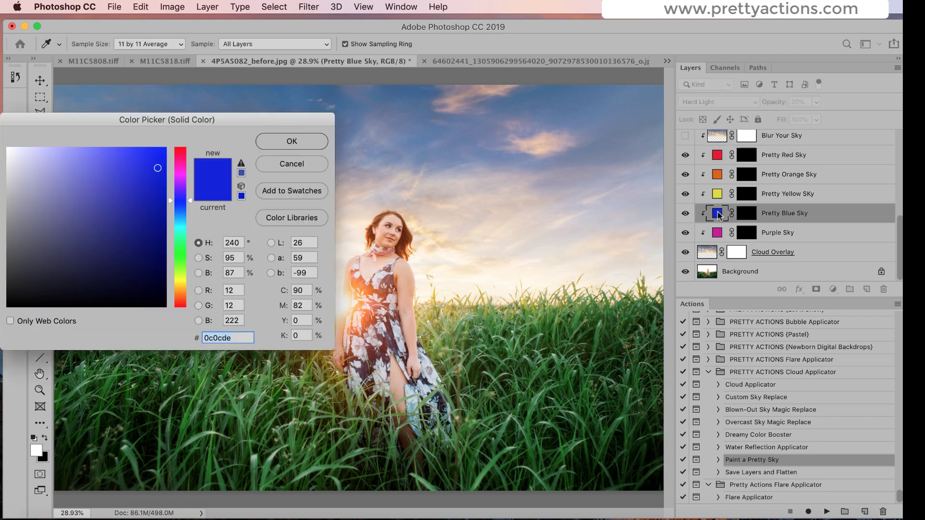
pyautogui.moveTo(177, 120); pyautogui.dragTo(210, 118)
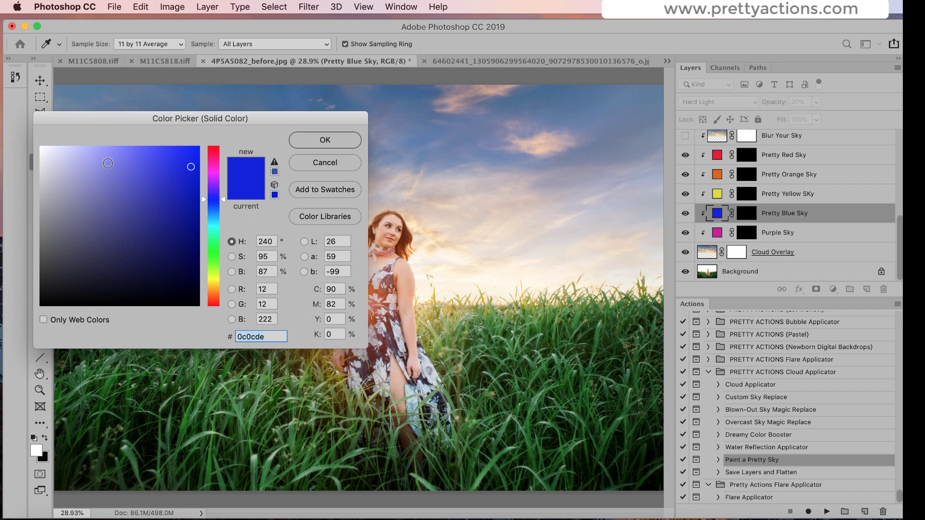
pyautogui.click(98, 168)
pyautogui.click(92, 154)
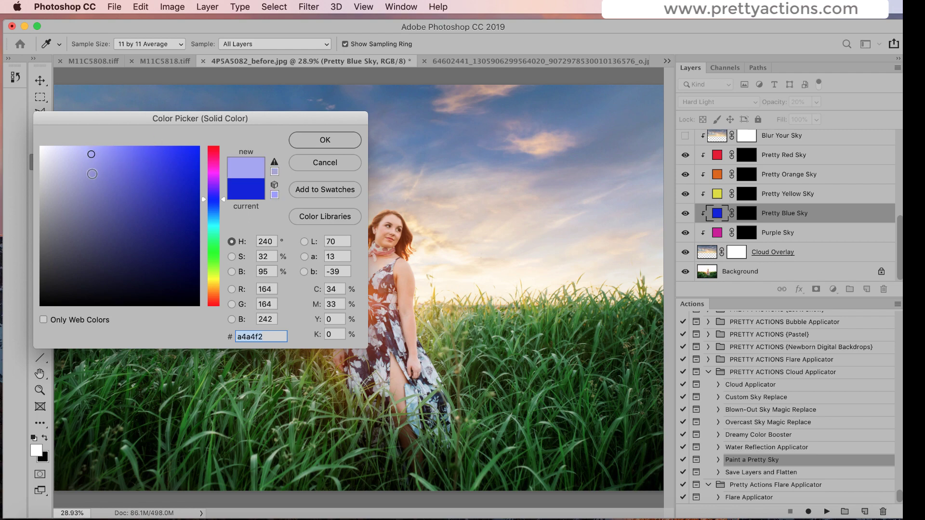
pyautogui.click(80, 156)
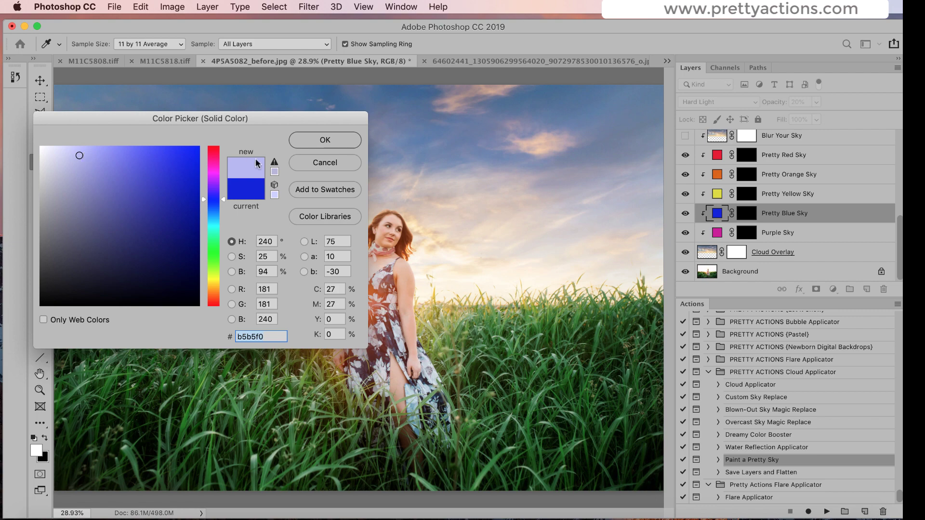
pyautogui.click(331, 140)
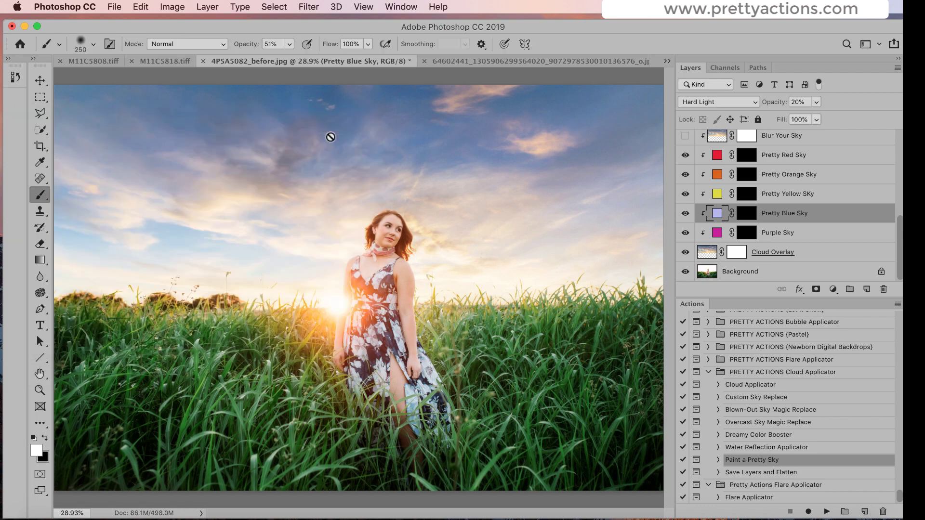
# Paint white on the Pretty Blue Sky mask over the upper sky with an 800 px brush at 51% opacity
pyautogui.click(745, 217)
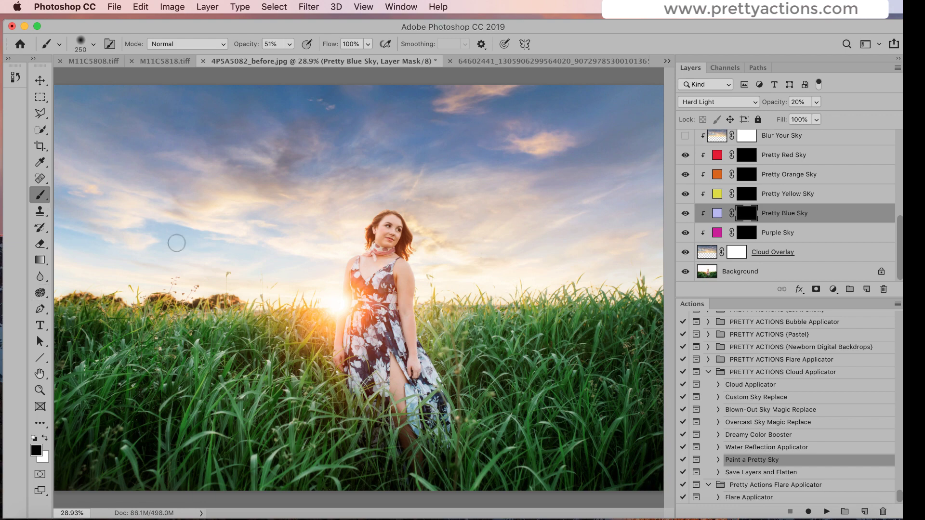
pyautogui.press(']')
pyautogui.press(']')
pyautogui.press(']')
pyautogui.press(']')
pyautogui.press(']')
pyautogui.press(']')
pyautogui.press(']')
pyautogui.press(']')
pyautogui.press(']')
pyautogui.press(']')
pyautogui.press(']')
pyautogui.press(']')
pyautogui.press(']')
pyautogui.press(']')
pyautogui.press(']')
pyautogui.click(44, 438)
pyautogui.moveTo(202, 141)
pyautogui.mouseDown()
pyautogui.moveTo(263, 121)
pyautogui.moveTo(182, 123)
pyautogui.moveTo(452, 101)
pyautogui.moveTo(325, 116)
pyautogui.moveTo(479, 79)
pyautogui.moveTo(664, 102)
pyautogui.moveTo(665, 133)
pyautogui.moveTo(484, 110)
pyautogui.moveTo(582, 204)
pyautogui.moveTo(575, 221)
pyautogui.moveTo(531, 244)
pyautogui.moveTo(404, 151)
pyautogui.moveTo(328, 122)
pyautogui.moveTo(302, 178)
pyautogui.moveTo(259, 215)
pyautogui.moveTo(181, 212)
pyautogui.mouseUp()
# Extend the white painting on the Pretty Blue Sky mask with a 1600 px brush at 100% opacity and compare the layer off and on
pyautogui.click(289, 44)
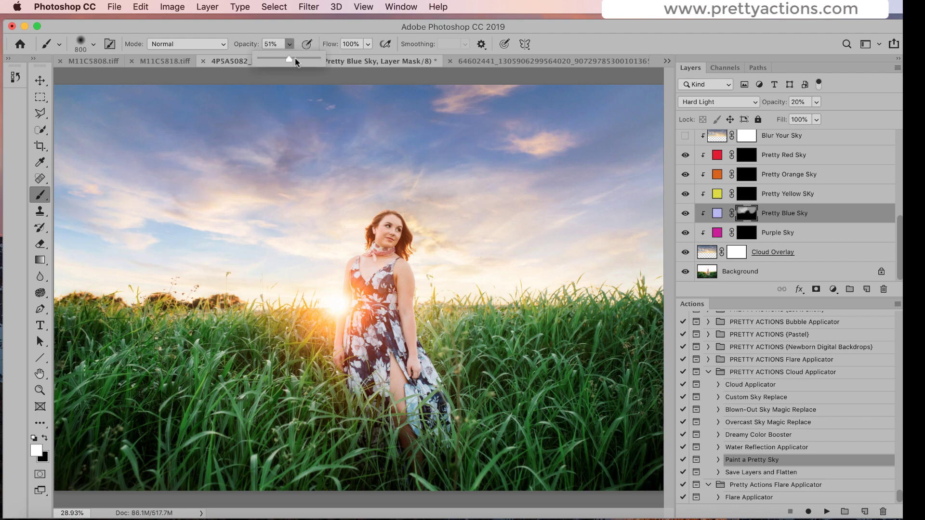
pyautogui.moveTo(288, 59); pyautogui.dragTo(322, 59)
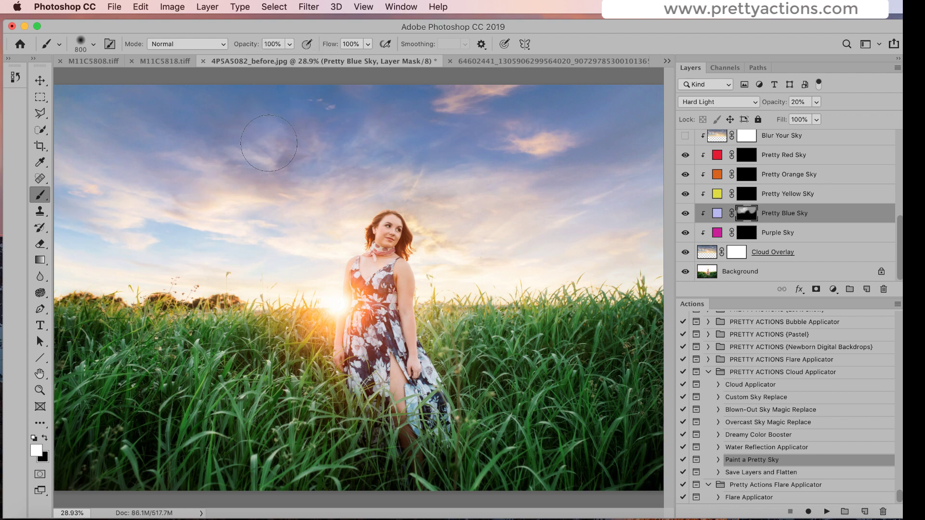
pyautogui.press(']')
pyautogui.press(']')
pyautogui.press(']')
pyautogui.press(']')
pyautogui.press(']')
pyautogui.press(']')
pyautogui.moveTo(269, 143)
pyautogui.mouseDown()
pyautogui.moveTo(193, 116)
pyautogui.moveTo(622, 139)
pyautogui.moveTo(578, 173)
pyautogui.moveTo(514, 198)
pyautogui.moveTo(232, 159)
pyautogui.moveTo(242, 217)
pyautogui.moveTo(128, 197)
pyautogui.moveTo(239, 93)
pyautogui.mouseUp()
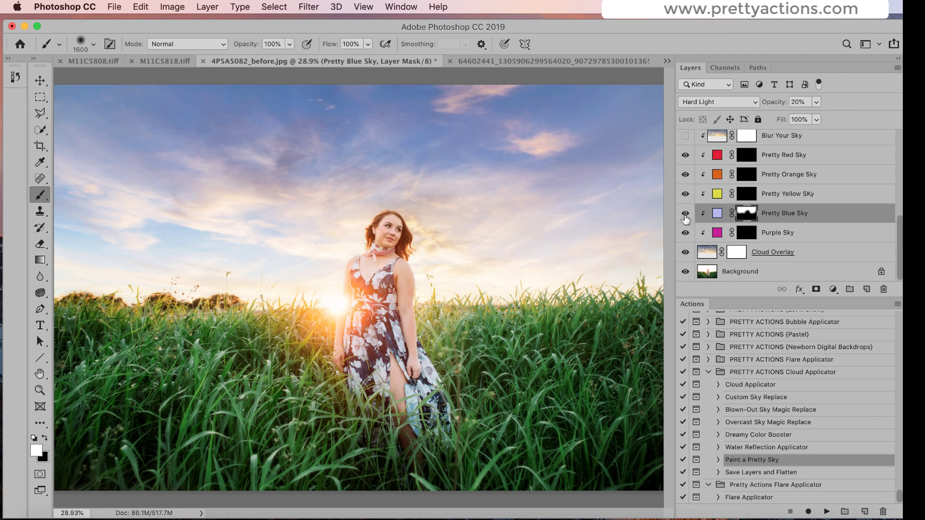
pyautogui.click(685, 214)
pyautogui.click(685, 213)
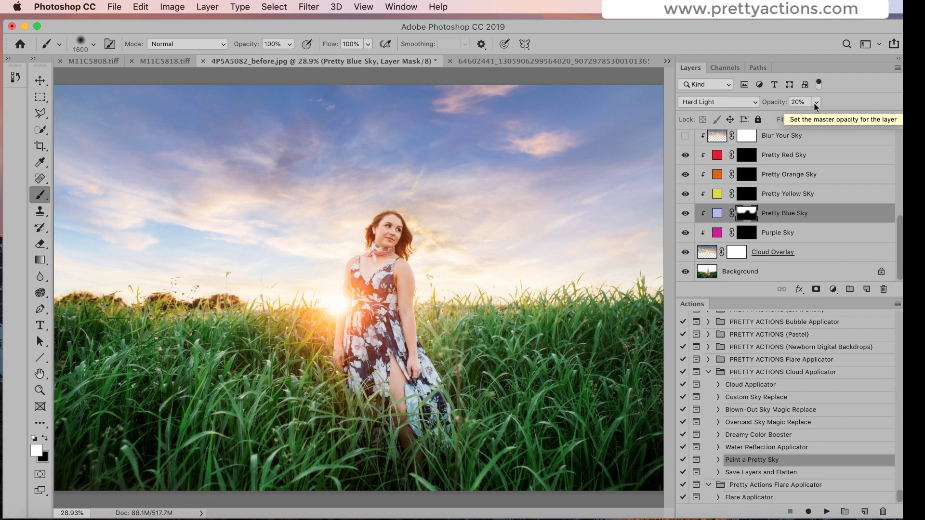
# Save the current state of the edit as a new history snapshot
pyautogui.scroll(5, 810, 193)
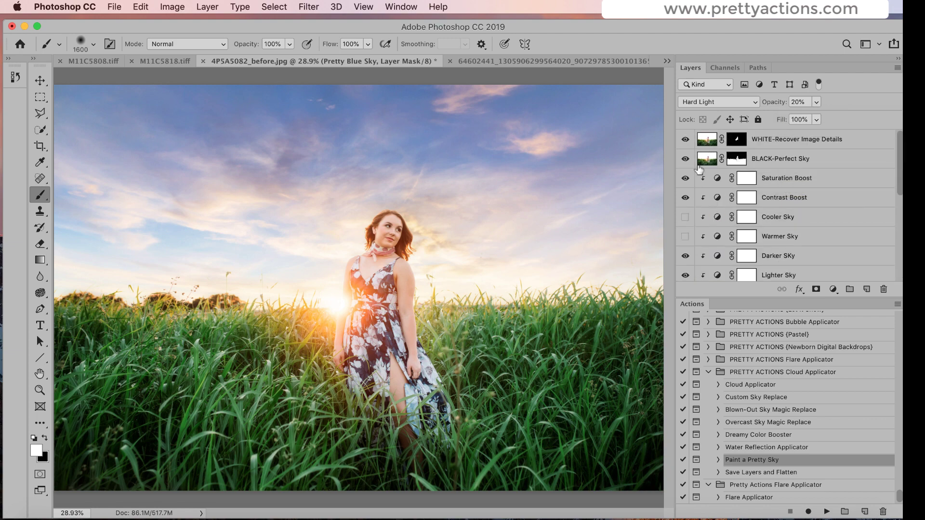
pyautogui.click(15, 77)
pyautogui.click(142, 67)
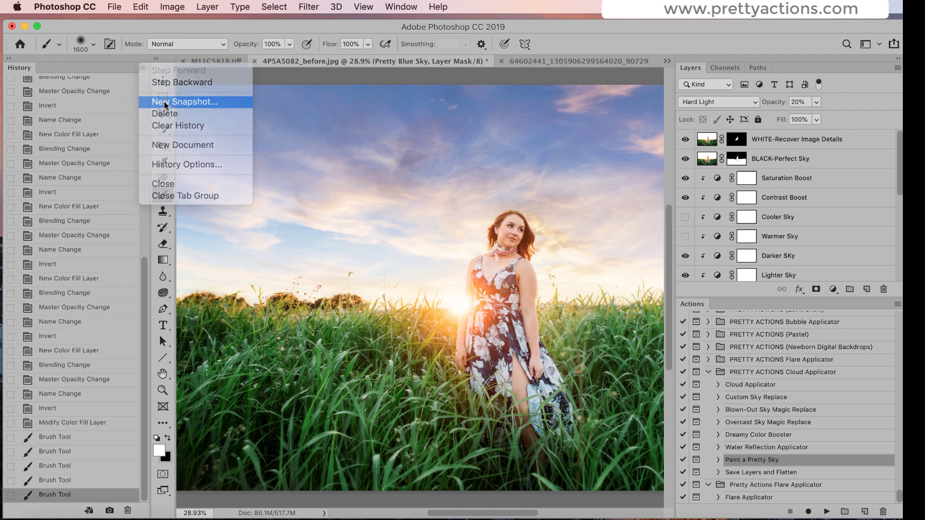
pyautogui.click(192, 98)
pyautogui.click(534, 243)
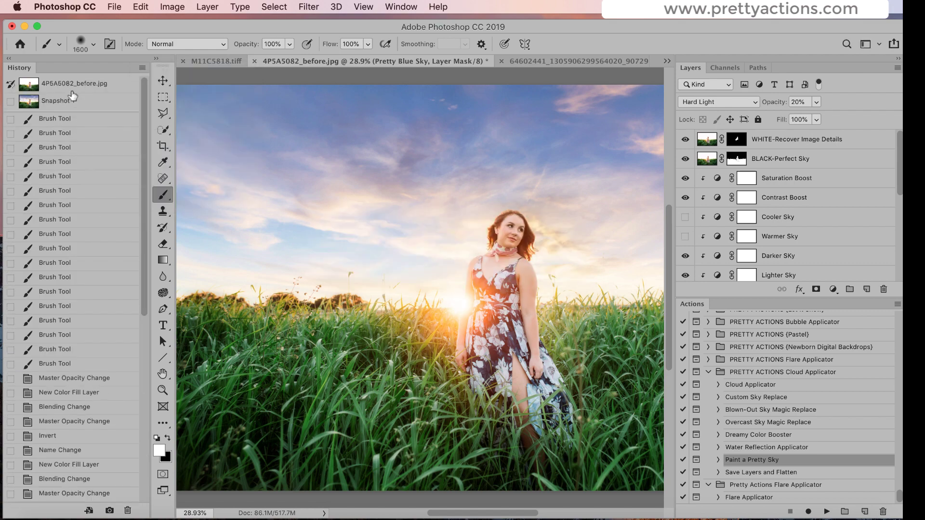
# Fit the whole photo in view and compare the original image with the new history snapshot
pyautogui.scroll(10, 73, 97)
pyautogui.click(163, 390)
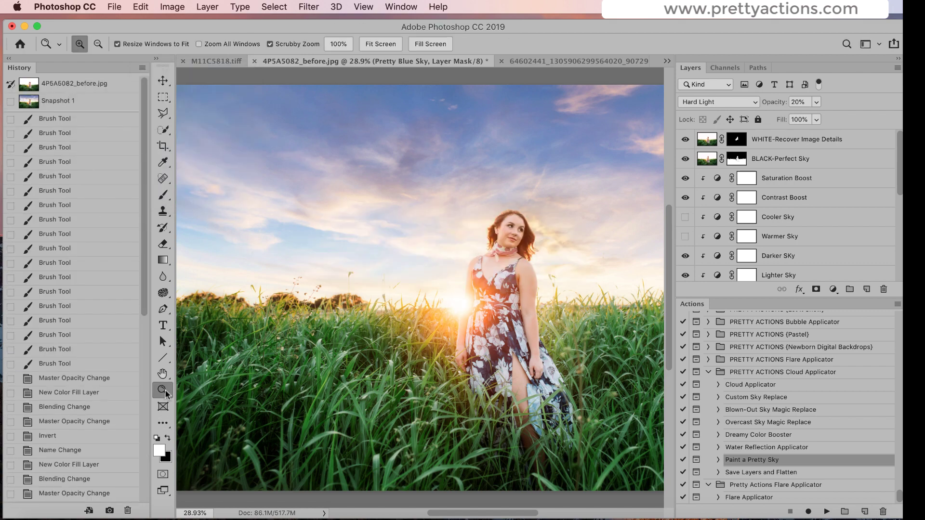
pyautogui.click(381, 44)
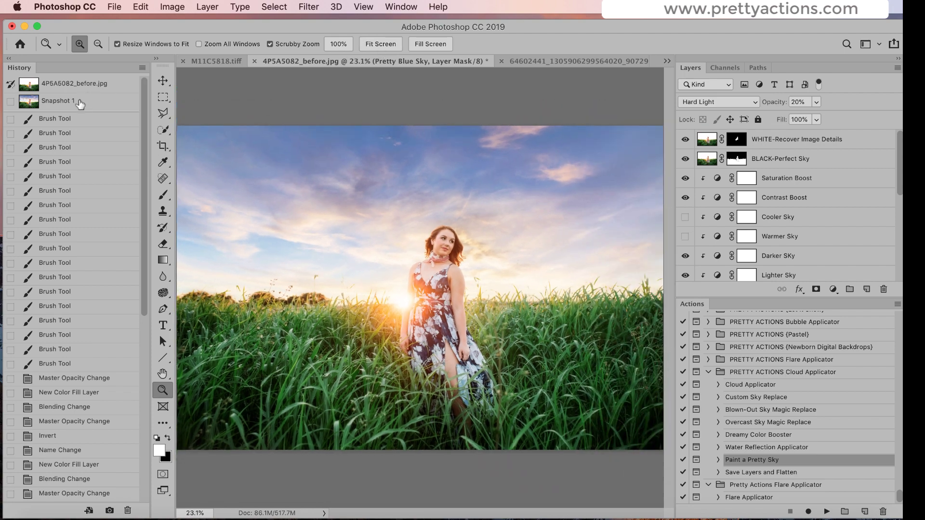
pyautogui.click(82, 90)
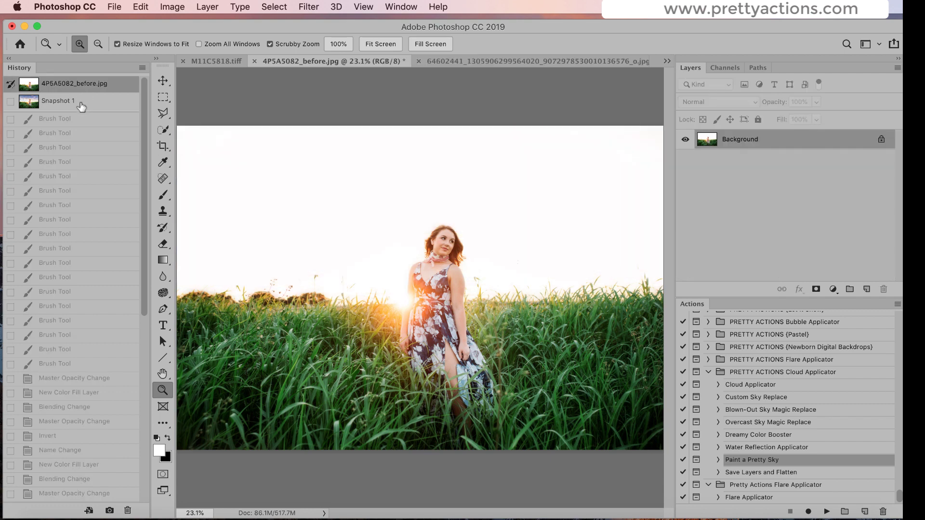
pyautogui.click(82, 105)
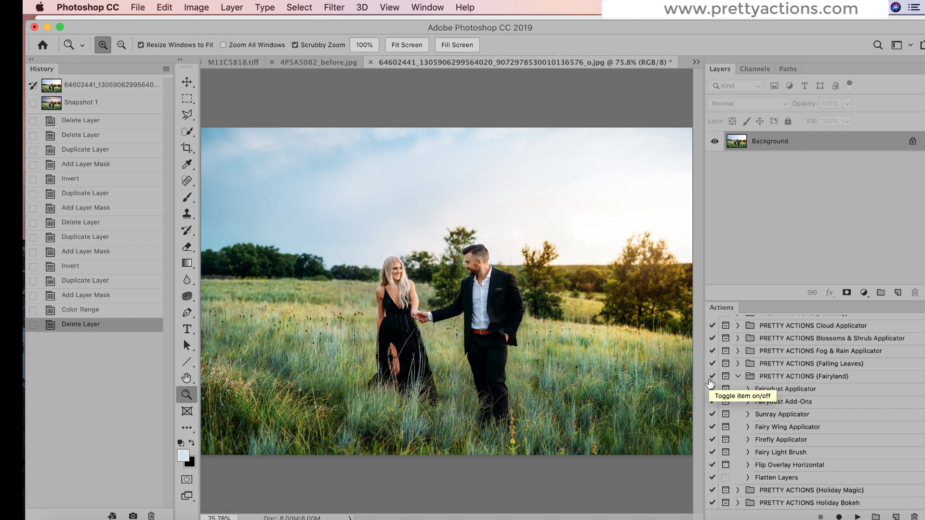
# Run the Custom Sky Replace action from the PRETTY ACTIONS Cloud Applicator set and continue through its instructions to Color Range
pyautogui.scroll(10, 814, 385)
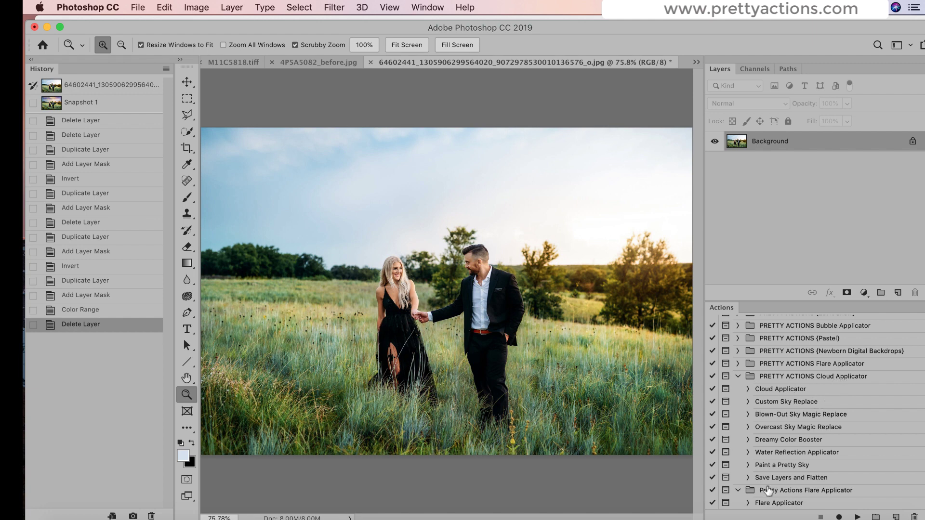
pyautogui.click(765, 405)
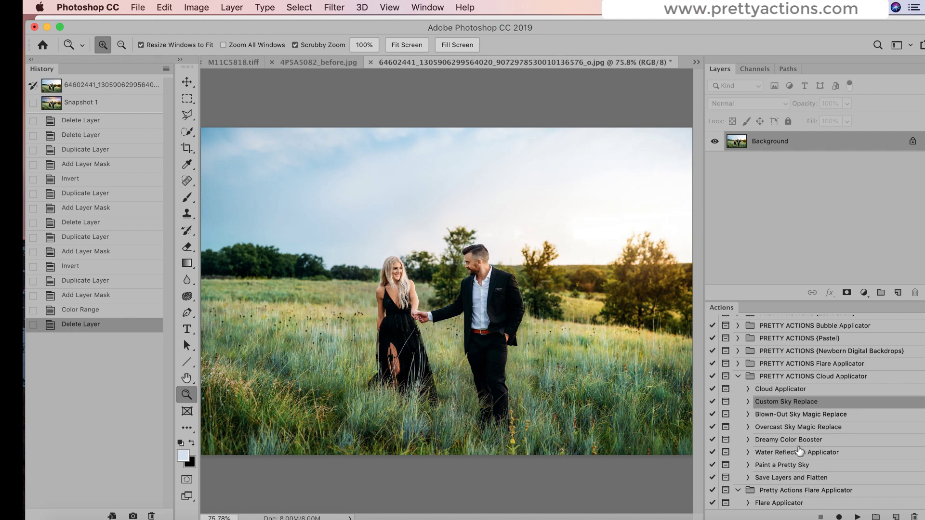
pyautogui.click(857, 517)
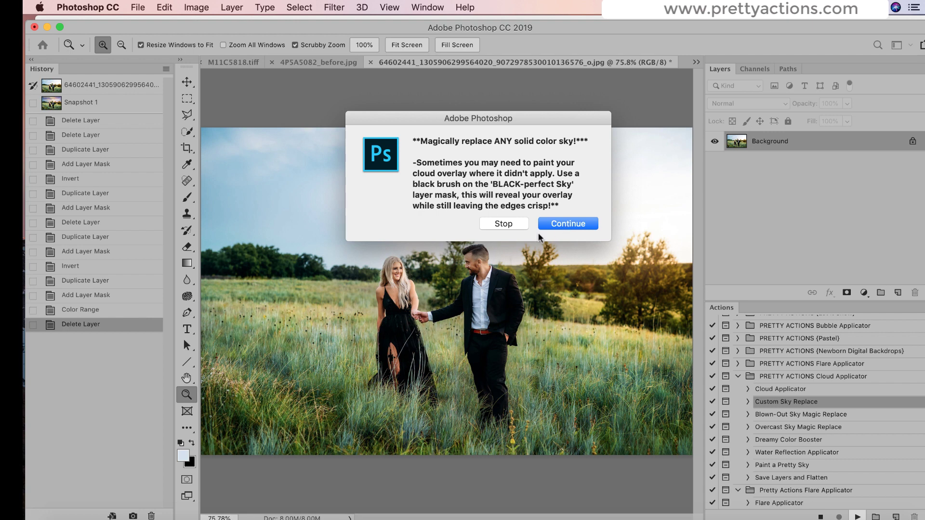
pyautogui.click(568, 224)
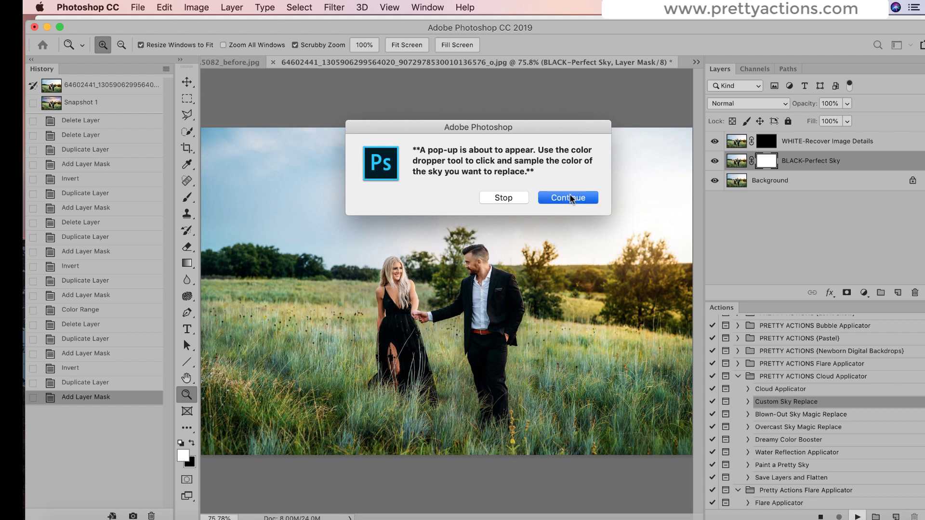
pyautogui.click(568, 198)
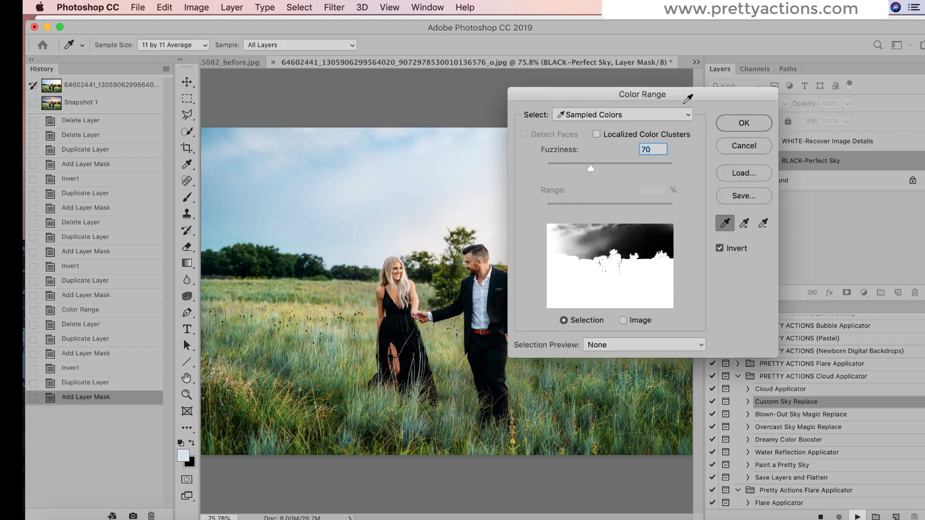
# Sample the blue part of the sky in Color Range, set Fuzziness to 153 and accept the selection
pyautogui.moveTo(639, 95); pyautogui.dragTo(618, 83)
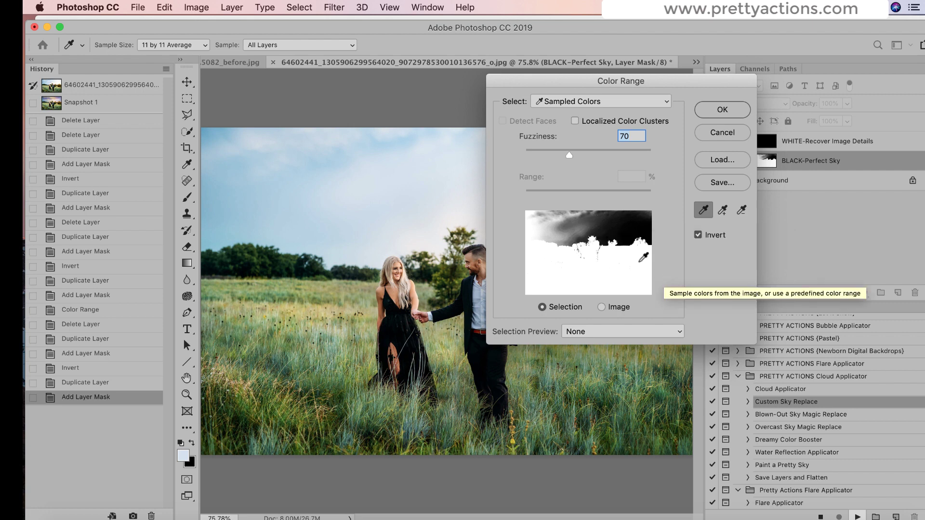
pyautogui.click(396, 189)
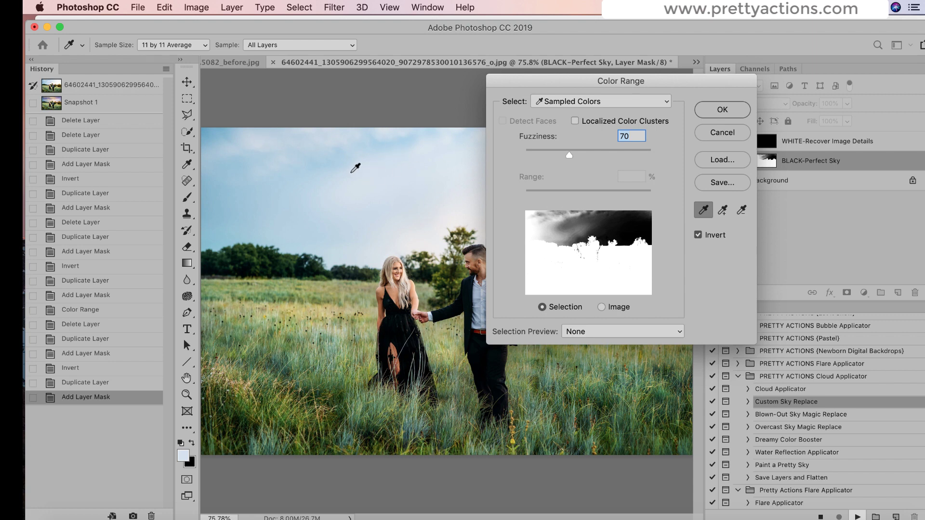
pyautogui.moveTo(355, 168)
pyautogui.mouseDown()
pyautogui.moveTo(313, 169)
pyautogui.moveTo(380, 190)
pyautogui.moveTo(373, 177)
pyautogui.moveTo(359, 178)
pyautogui.mouseUp()
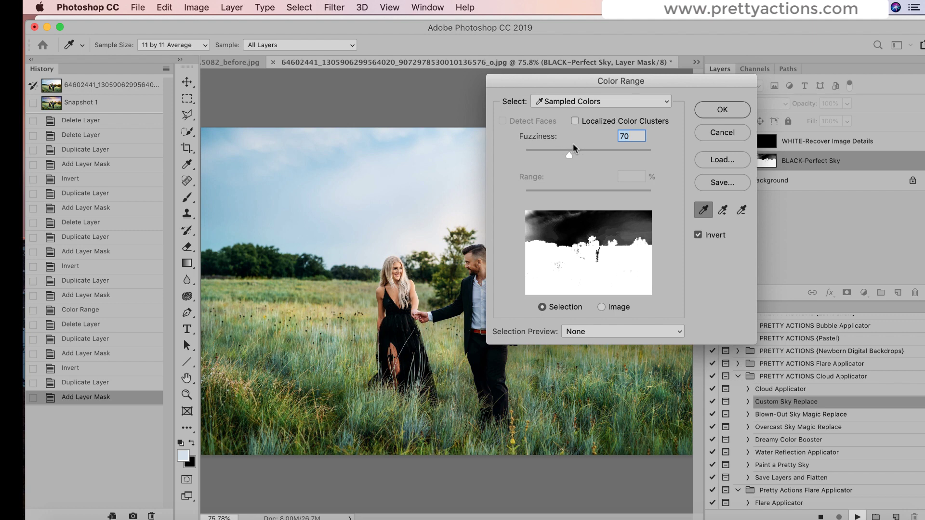
pyautogui.moveTo(567, 158); pyautogui.dragTo(622, 158)
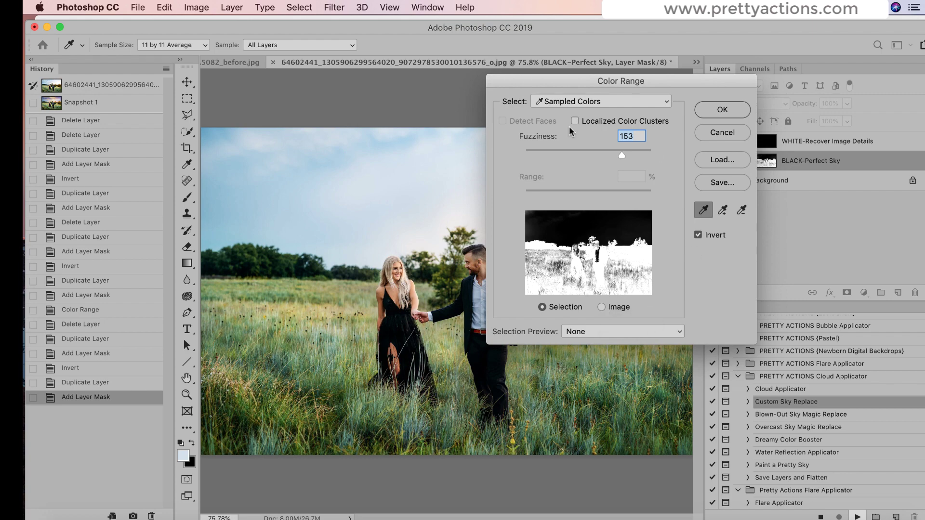
pyautogui.click(721, 110)
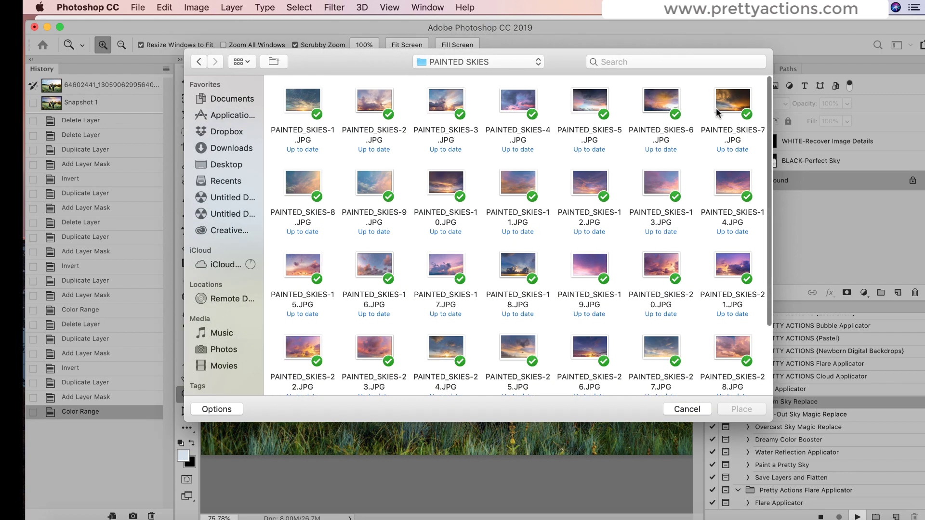
# Place PAINTED_SKIES-10.JPG from the PAINTED SKIES folder as the replacement sky
pyautogui.scroll(-1, 543, 282)
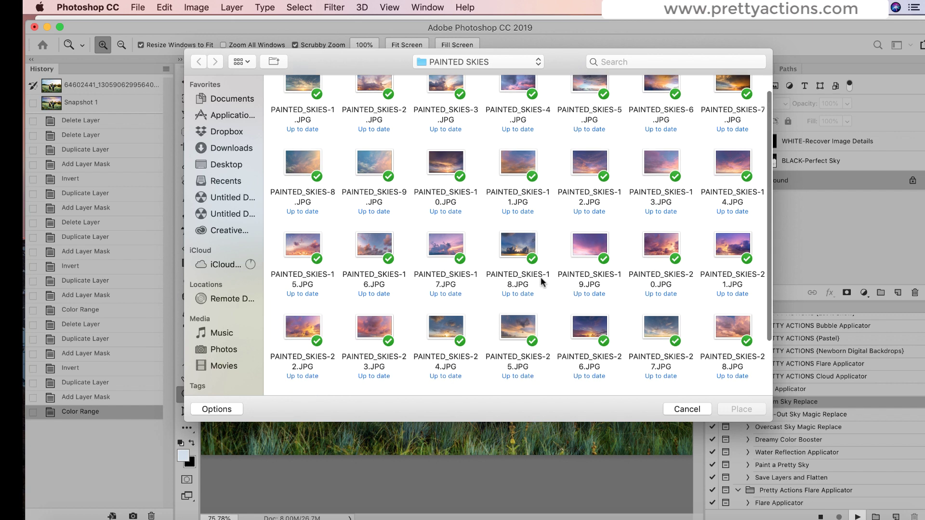
pyautogui.scroll(1, 541, 277)
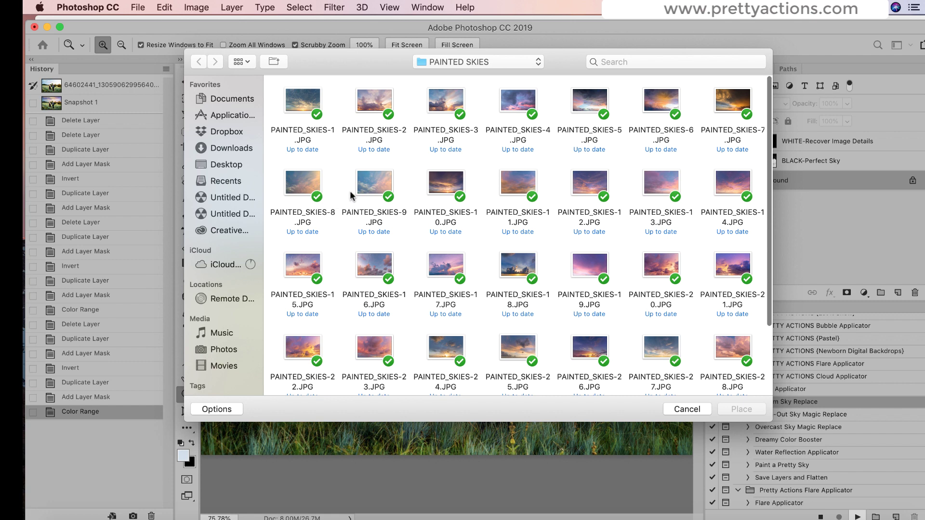
pyautogui.click(450, 181)
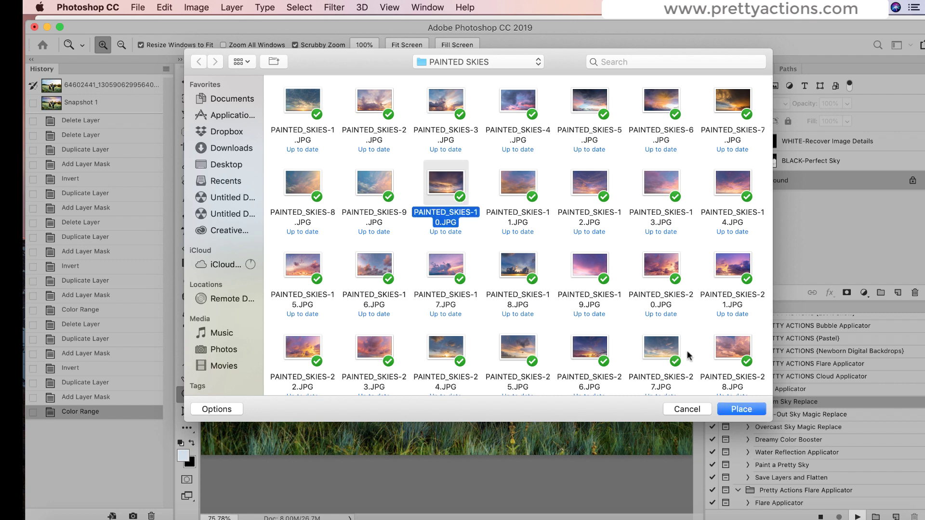
pyautogui.click(742, 410)
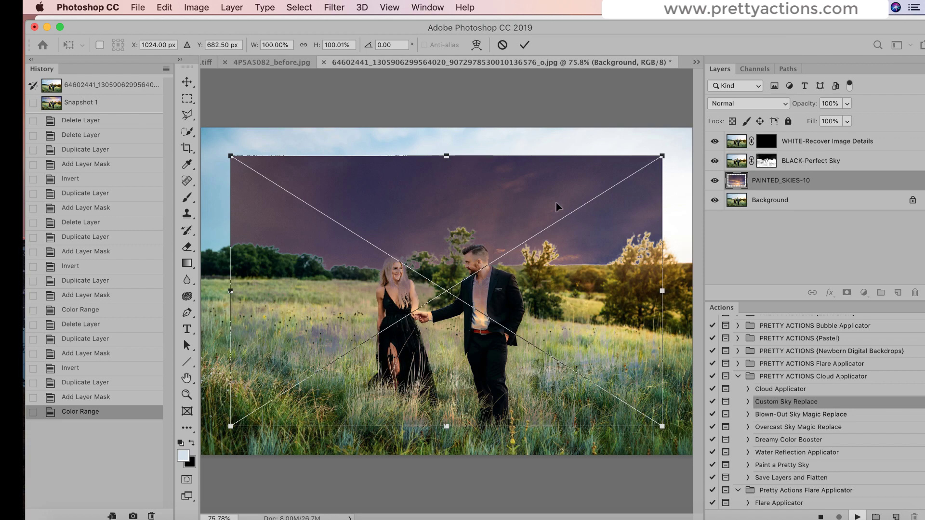
# Enlarge and reposition the placed painted sky to cover the full width of the photo above the horizon, and commit the transform
pyautogui.moveTo(532, 345)
pyautogui.mouseDown()
pyautogui.moveTo(529, 275)
pyautogui.moveTo(523, 286)
pyautogui.mouseUp()
pyautogui.moveTo(654, 93); pyautogui.dragTo(693, 72)
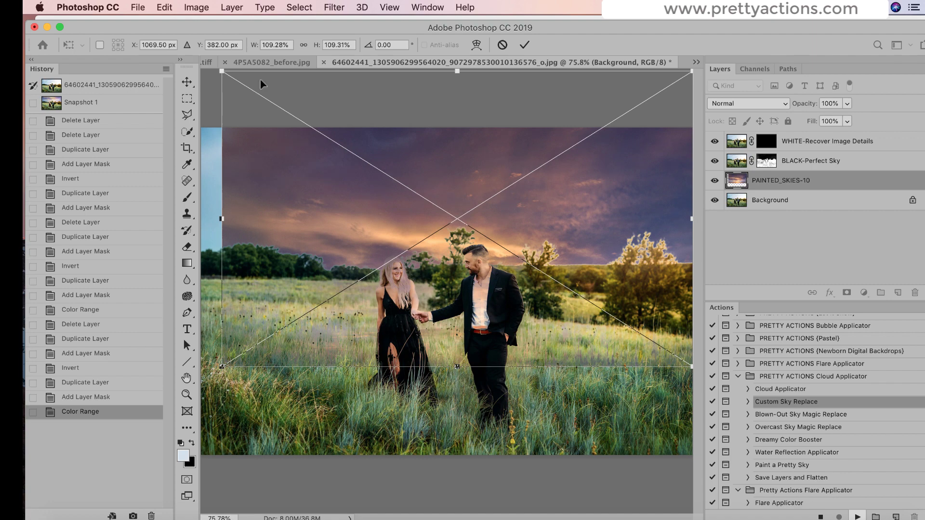
pyautogui.moveTo(223, 71); pyautogui.dragTo(198, 63)
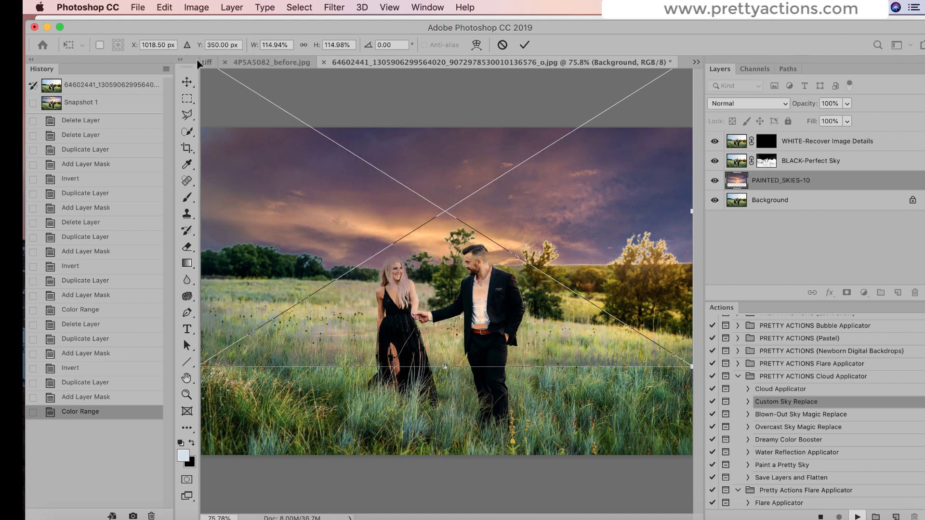
pyautogui.moveTo(439, 212)
pyautogui.mouseDown()
pyautogui.moveTo(439, 138)
pyautogui.moveTo(458, 219)
pyautogui.moveTo(457, 193)
pyautogui.moveTo(459, 209)
pyautogui.mouseUp()
pyautogui.press('Return')
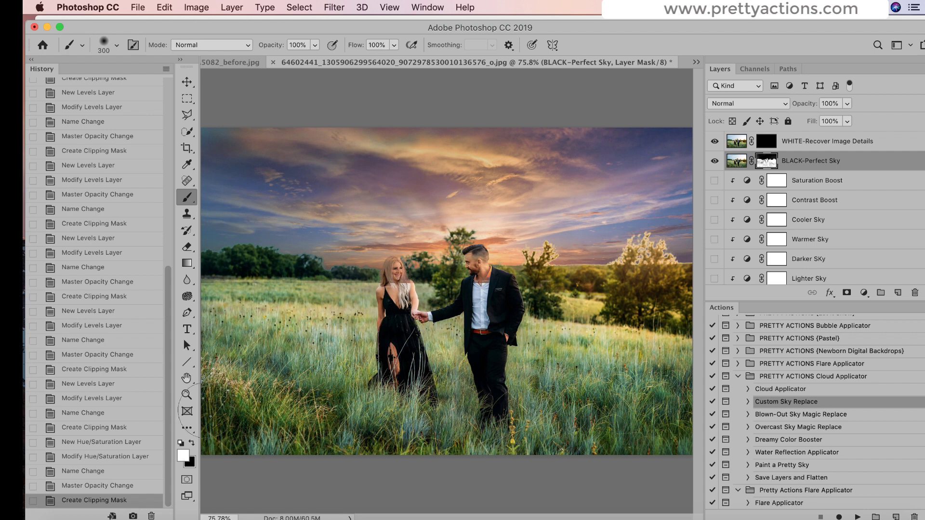
# Paint white on the WHITE-Recover Image Details mask over the woman's face and hair with a 45 px brush
pyautogui.click(187, 395)
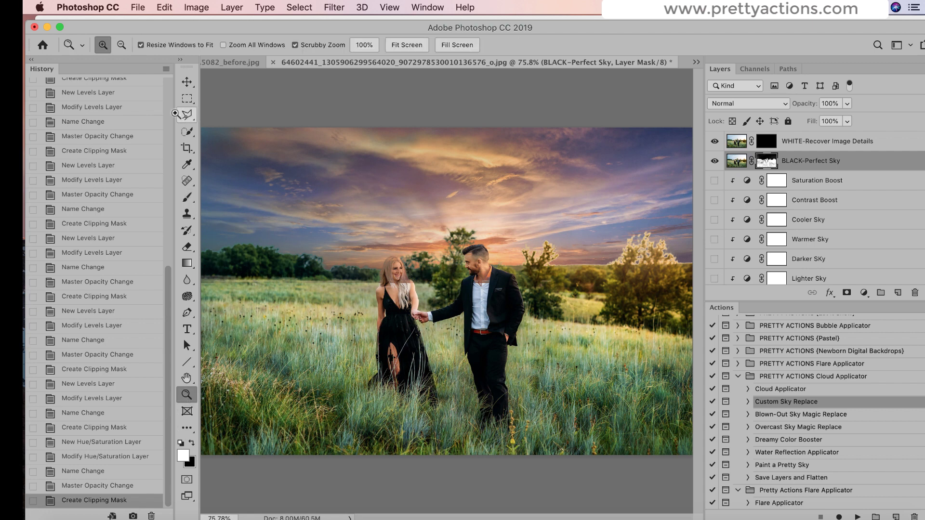
pyautogui.click(456, 272)
pyautogui.hscroll(-5, 394, 273)
pyautogui.scroll(-2, 393, 272)
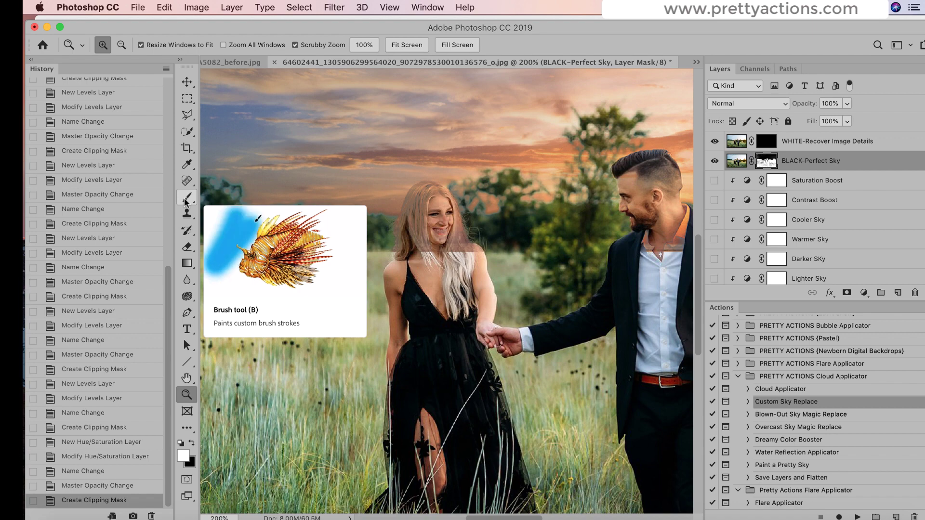
pyautogui.click(769, 142)
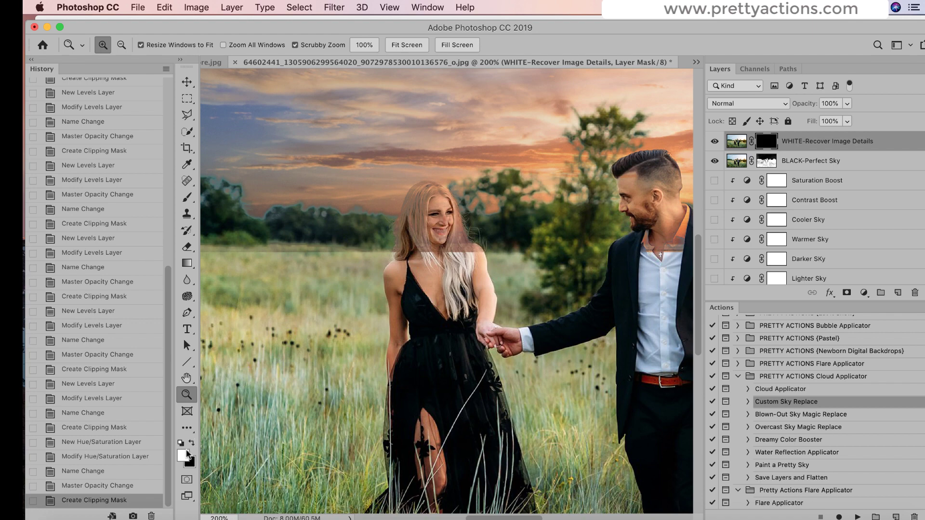
pyautogui.click(188, 198)
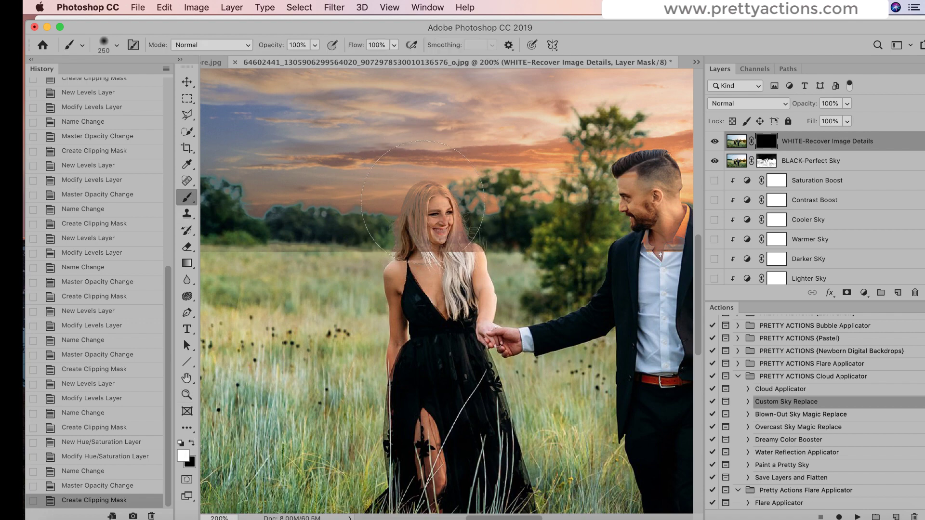
pyautogui.press('[')
pyautogui.press('[')
pyautogui.press('[')
pyautogui.press('[')
pyautogui.press('[')
pyautogui.press('[')
pyautogui.press('[')
pyautogui.moveTo(429, 236)
pyautogui.mouseDown()
pyautogui.moveTo(417, 222)
pyautogui.moveTo(429, 276)
pyautogui.moveTo(415, 251)
pyautogui.mouseUp()
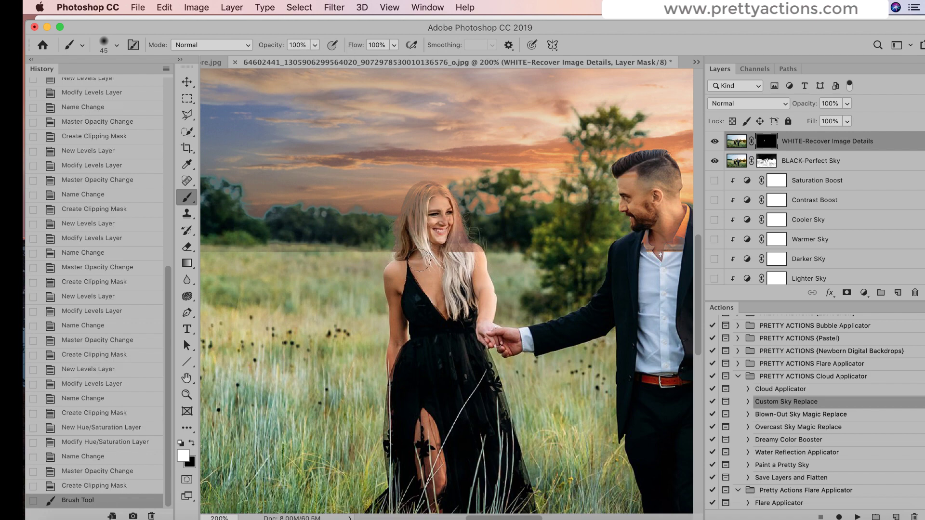
# Refine the white painting over the edges of the woman's hair with a 30 px brush
pyautogui.press('[')
pyautogui.press('[')
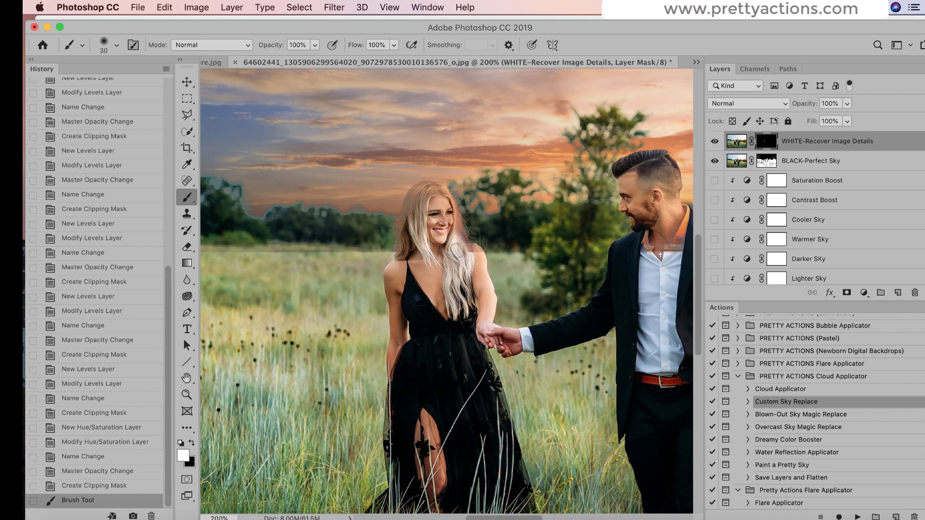
pyautogui.moveTo(459, 249)
pyautogui.mouseDown()
pyautogui.moveTo(433, 205)
pyautogui.moveTo(419, 207)
pyautogui.mouseUp()
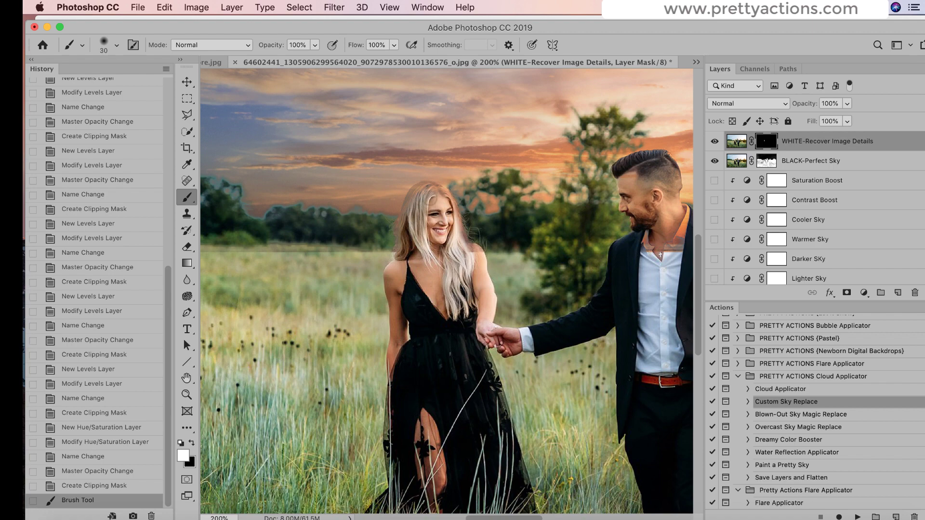
pyautogui.moveTo(441, 198)
pyautogui.mouseDown()
pyautogui.moveTo(423, 192)
pyautogui.moveTo(405, 235)
pyautogui.mouseUp()
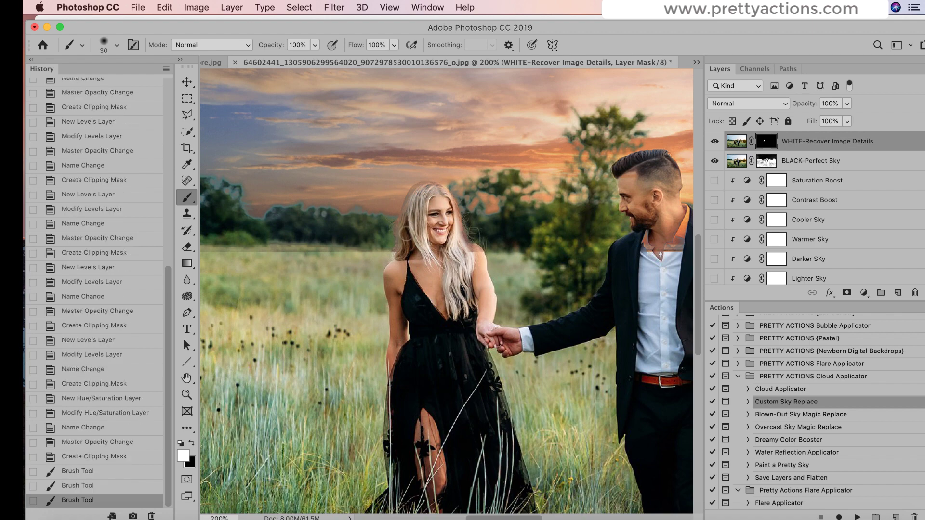
# Extend the white painting on the WHITE-Recover Image Details mask over the man and along the horizon with a 90 px brush
pyautogui.press(']')
pyautogui.press(']')
pyautogui.press(']')
pyautogui.press(']')
pyautogui.press(']')
pyautogui.press(']')
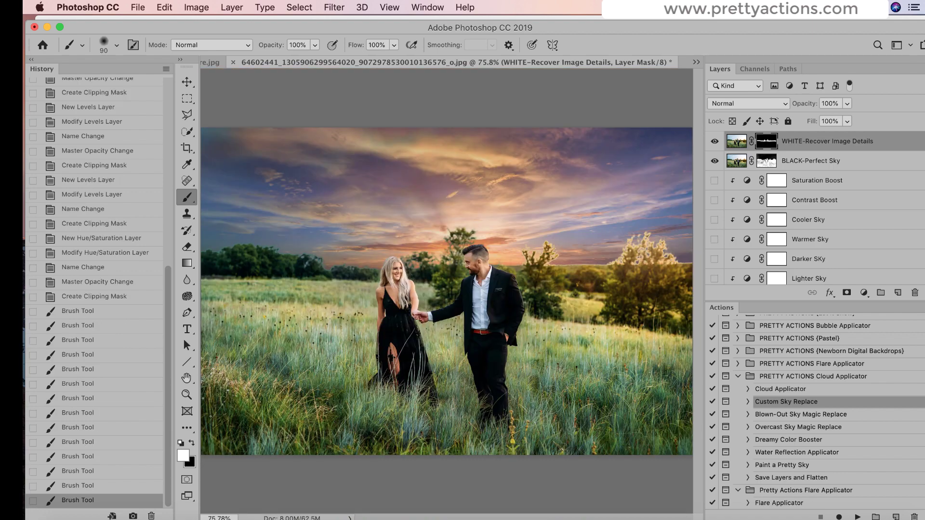
# Paint black on the BLACK-Perfect Sky mask over the sunlit trees beside the man with a 150 px brush at 48% opacity
pyautogui.click(770, 167)
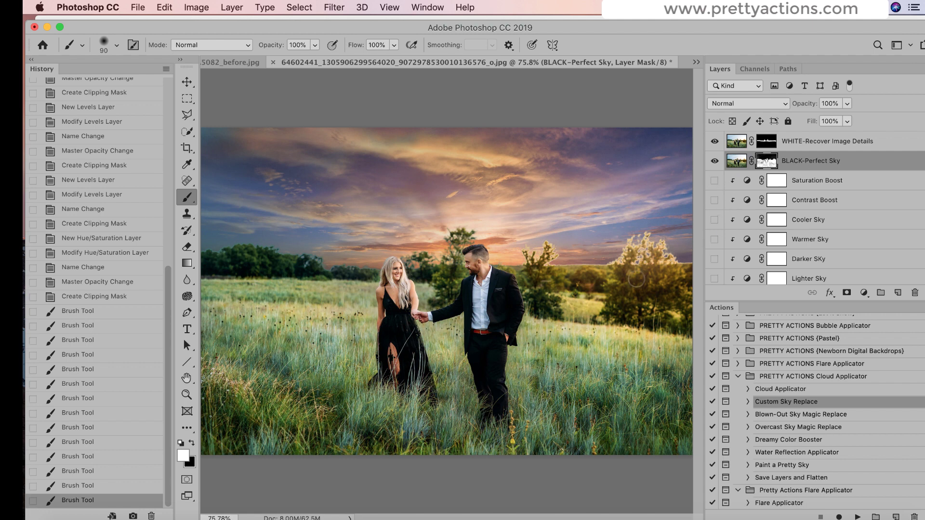
pyautogui.click(192, 441)
pyautogui.press(']')
pyautogui.press(']')
pyautogui.press(']')
pyautogui.click(314, 45)
pyautogui.moveTo(317, 59); pyautogui.dragTo(285, 57)
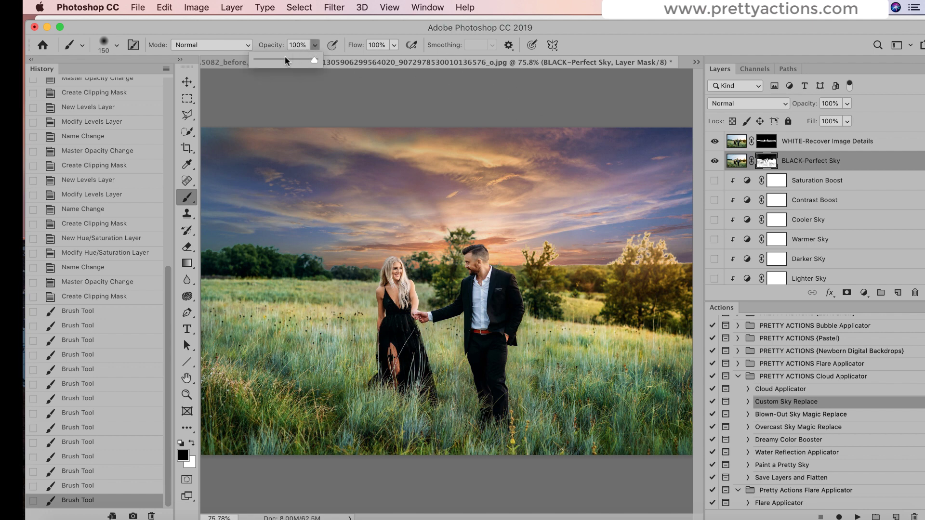
pyautogui.moveTo(609, 246)
pyautogui.mouseDown()
pyautogui.moveTo(685, 246)
pyautogui.moveTo(626, 234)
pyautogui.moveTo(670, 243)
pyautogui.moveTo(612, 248)
pyautogui.moveTo(691, 256)
pyautogui.moveTo(518, 251)
pyautogui.mouseUp()
pyautogui.moveTo(674, 248)
pyautogui.mouseDown()
pyautogui.moveTo(598, 249)
pyautogui.moveTo(690, 251)
pyautogui.mouseUp()
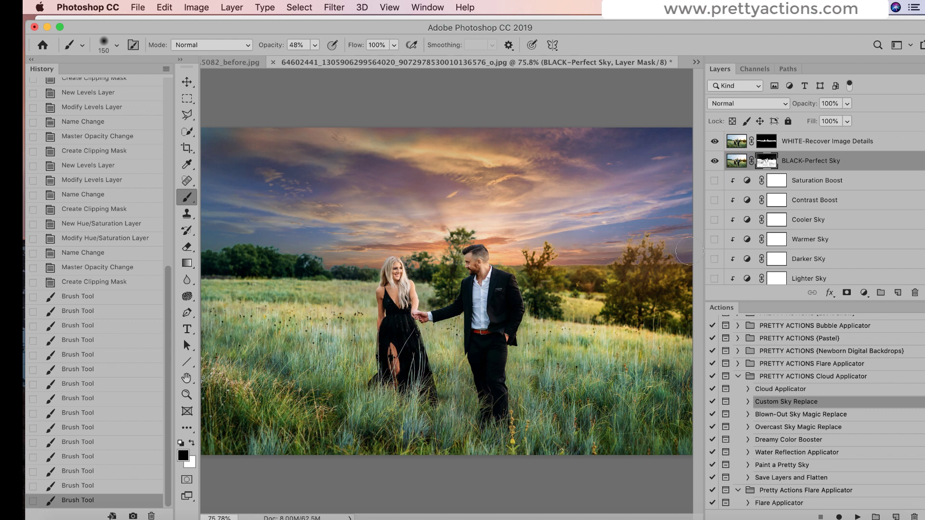
# Continue painting black on the BLACK-Perfect Sky mask along the rest of the tree line and the lower sky behind the couple
pyautogui.moveTo(605, 236); pyautogui.dragTo(530, 260)
pyautogui.moveTo(433, 223)
pyautogui.mouseDown()
pyautogui.moveTo(430, 248)
pyautogui.moveTo(395, 234)
pyautogui.mouseUp()
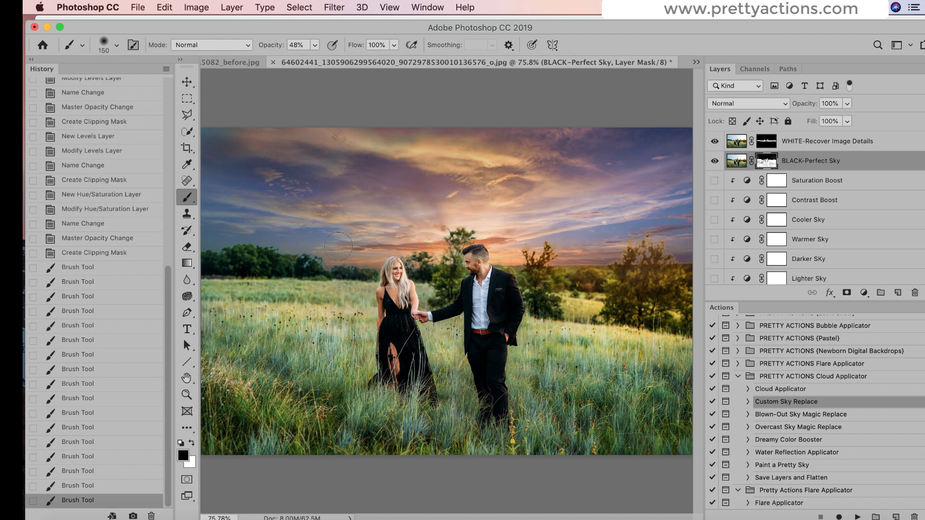
pyautogui.moveTo(246, 219)
pyautogui.mouseDown()
pyautogui.moveTo(231, 238)
pyautogui.moveTo(237, 231)
pyautogui.mouseUp()
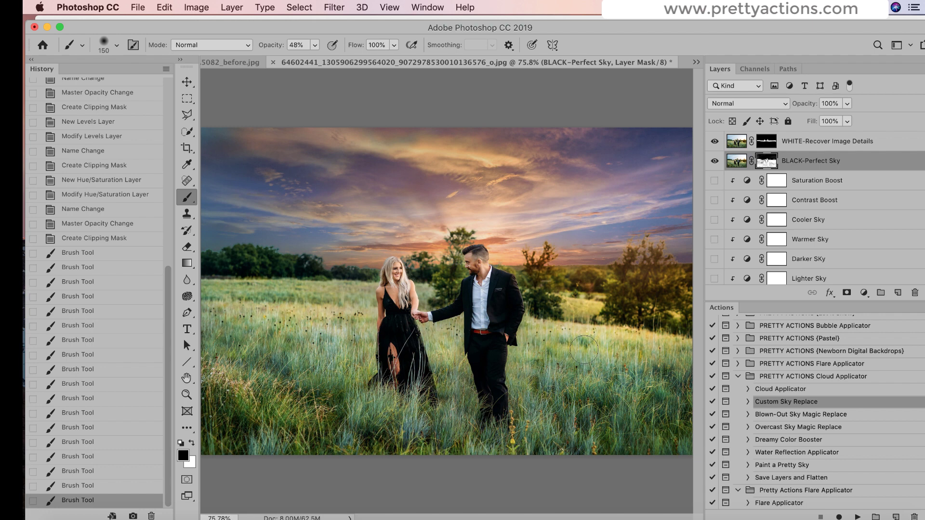
# Show the Blur Your Sky layer and set its opacity to 40%
pyautogui.scroll(-5, 825, 255)
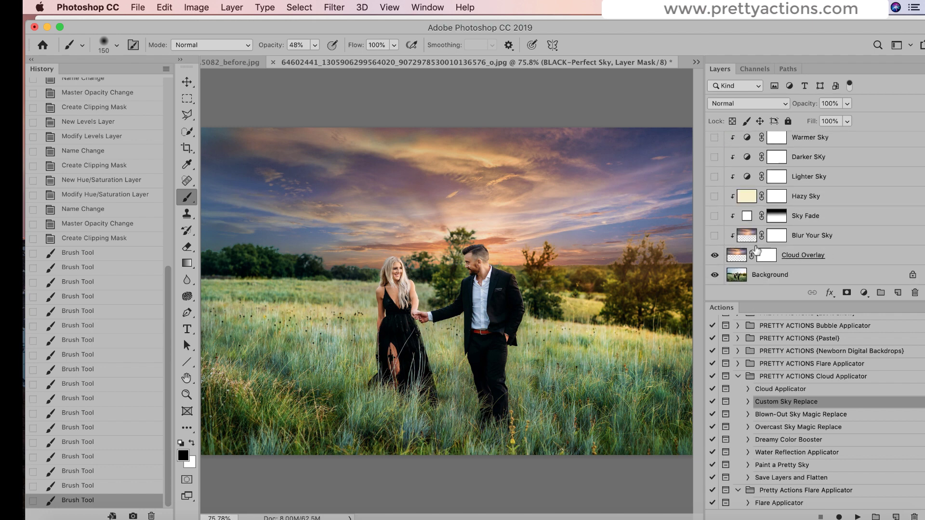
pyautogui.click(715, 236)
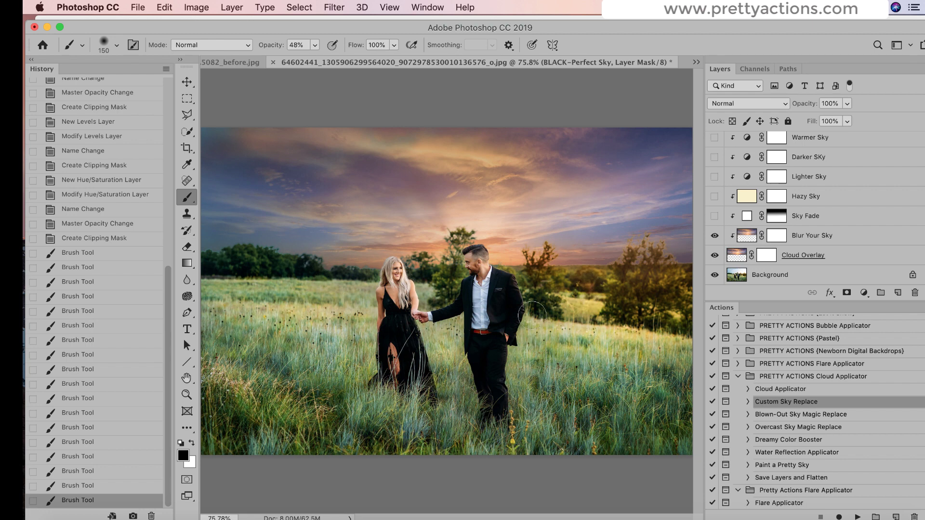
pyautogui.click(805, 237)
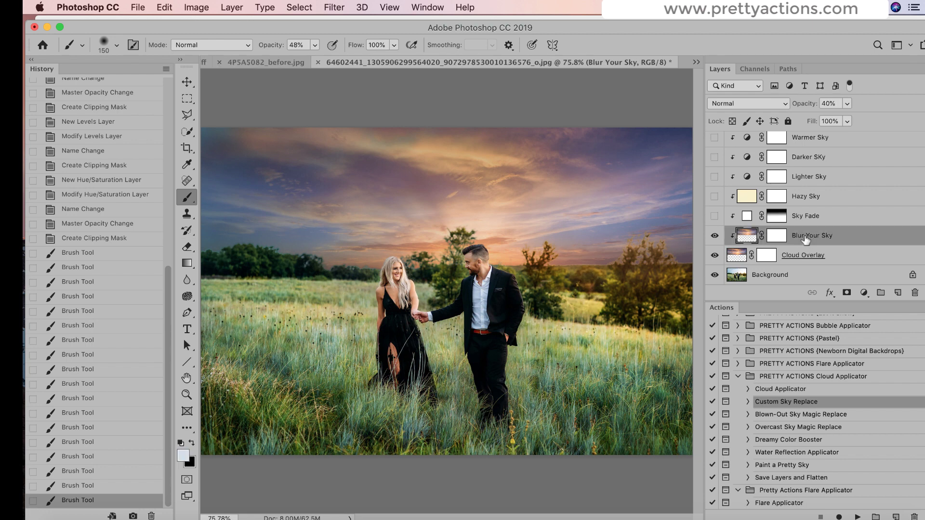
pyautogui.click(847, 104)
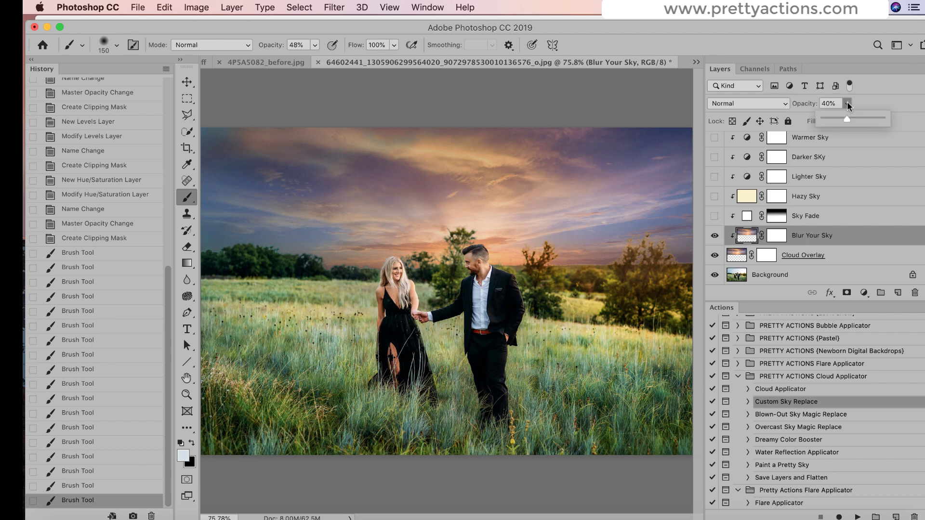
pyautogui.moveTo(825, 121); pyautogui.dragTo(829, 121)
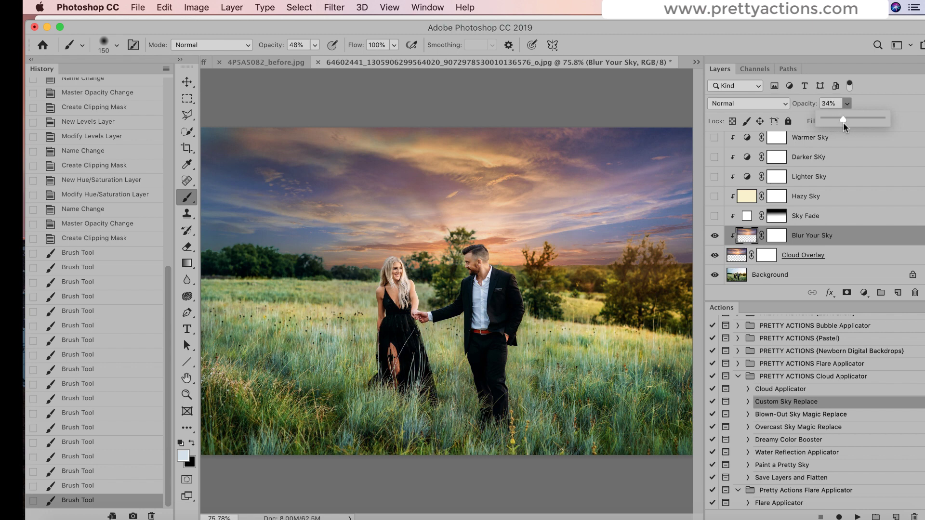
pyautogui.moveTo(844, 122); pyautogui.dragTo(846, 123)
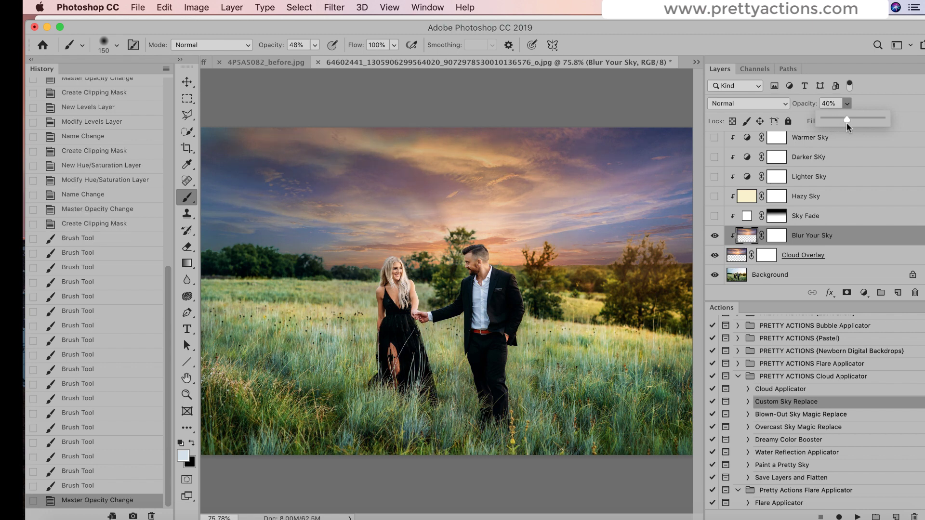
# Show the Sky Fade layer and set its opacity to 37%
pyautogui.click(819, 218)
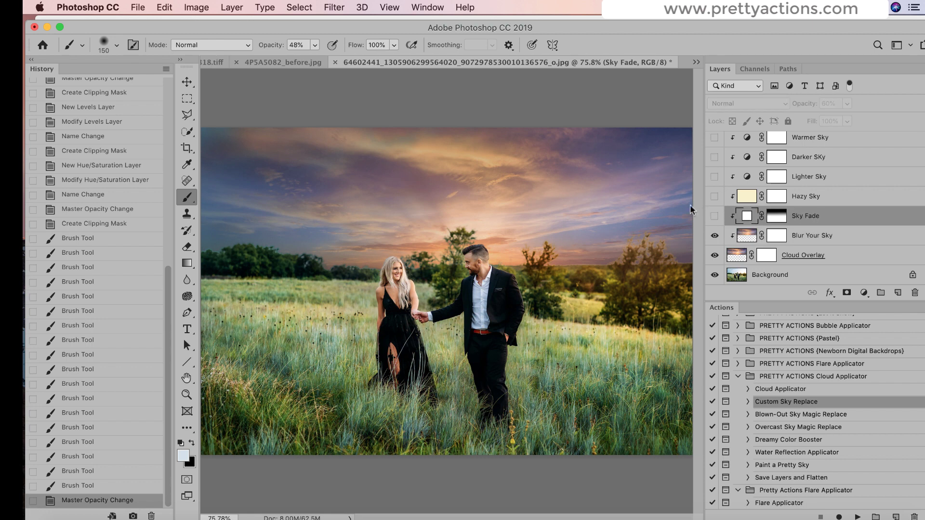
pyautogui.click(715, 216)
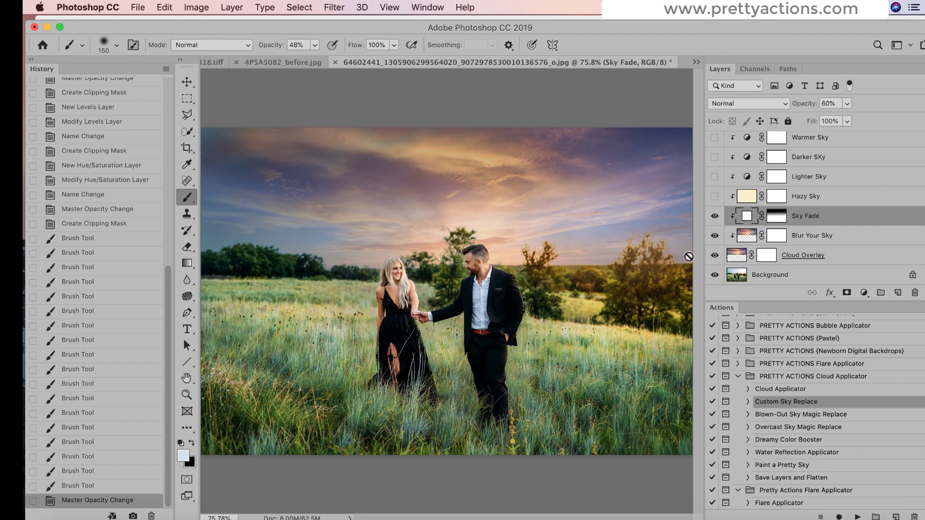
pyautogui.click(847, 104)
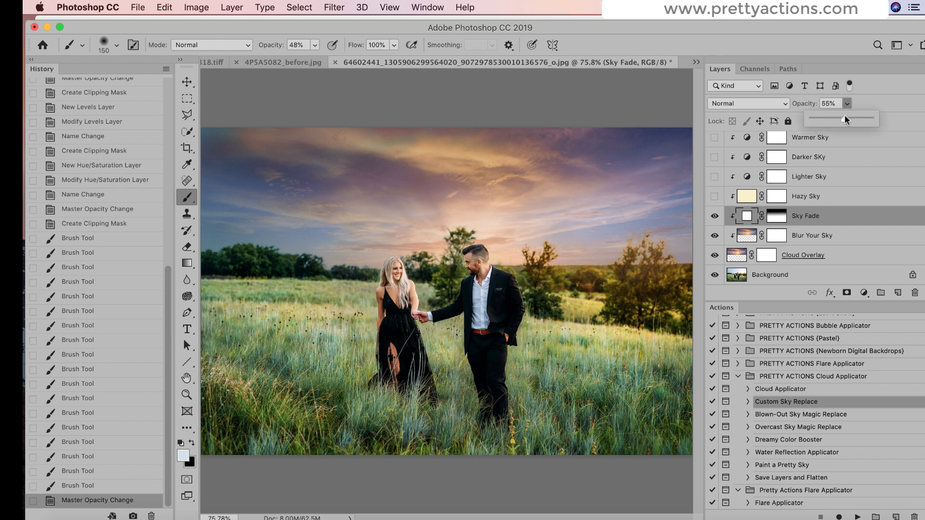
pyautogui.moveTo(845, 116)
pyautogui.mouseDown()
pyautogui.moveTo(810, 121)
pyautogui.moveTo(833, 120)
pyautogui.mouseUp()
pyautogui.click(811, 224)
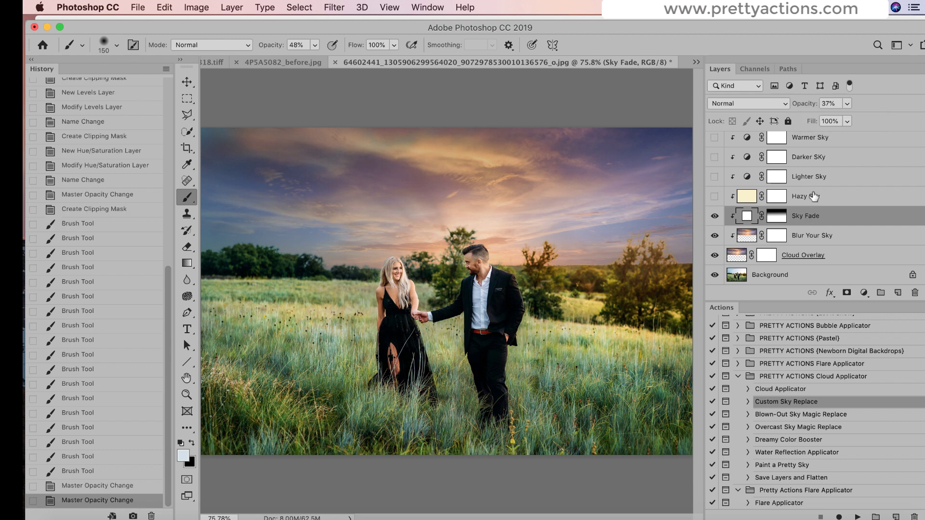
# Show the Hazy Sky layer and set its opacity to 9%
pyautogui.click(813, 197)
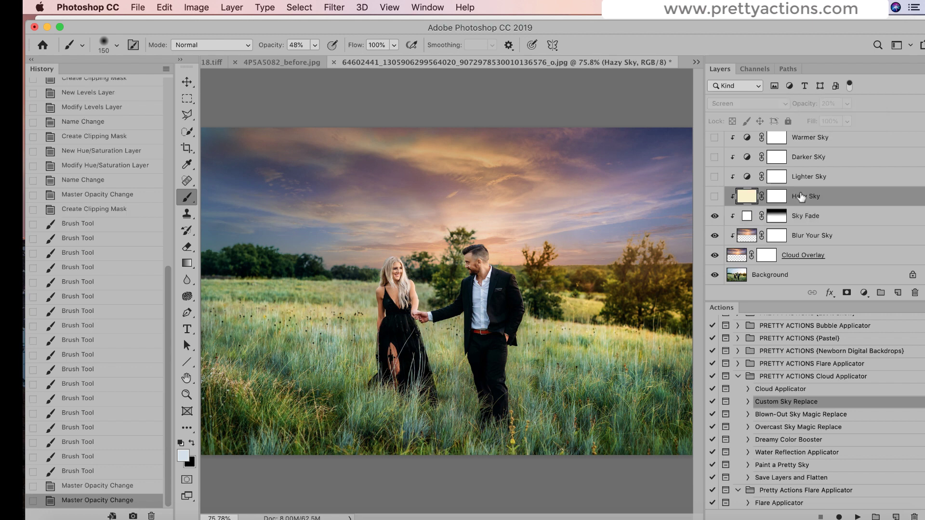
pyautogui.click(714, 196)
pyautogui.click(847, 103)
pyautogui.moveTo(835, 118); pyautogui.dragTo(841, 122)
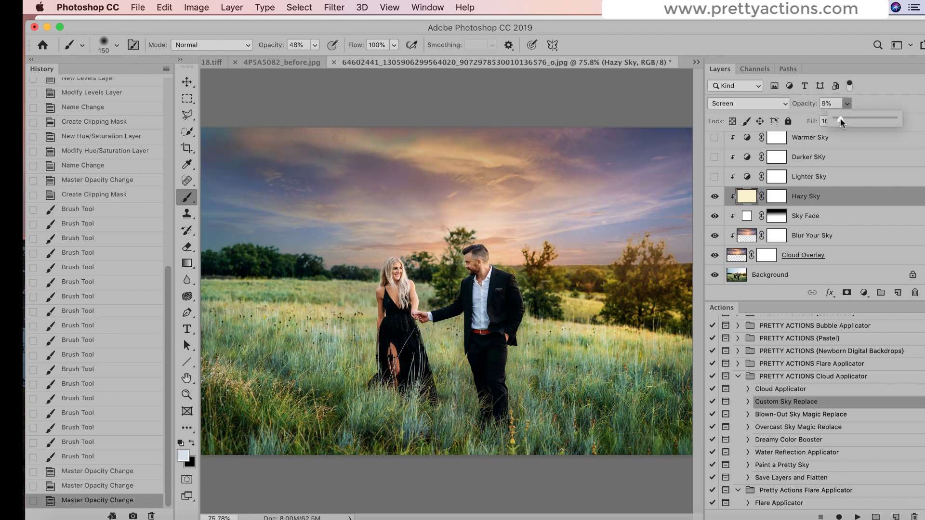
# Show the Lighter Sky layer and set its opacity to 28%
pyautogui.click(811, 178)
pyautogui.click(714, 177)
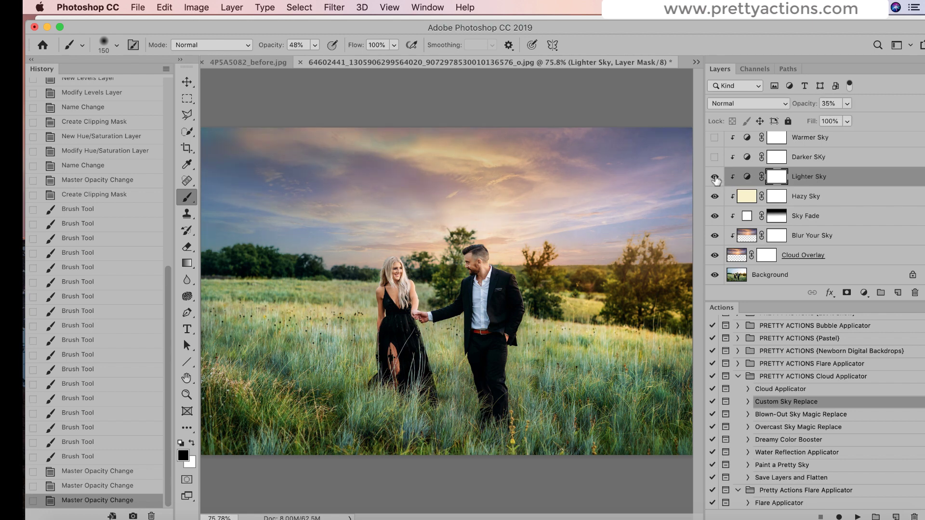
pyautogui.click(847, 104)
pyautogui.moveTo(843, 117); pyautogui.dragTo(844, 117)
# Show the Contrast Boost layer to strengthen the sky's contrast
pyautogui.scroll(4, 801, 188)
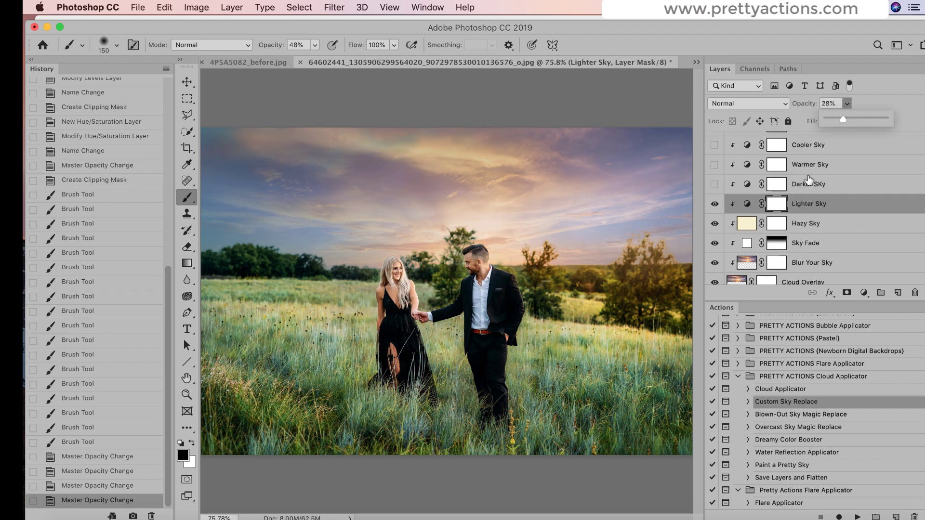
pyautogui.click(801, 188)
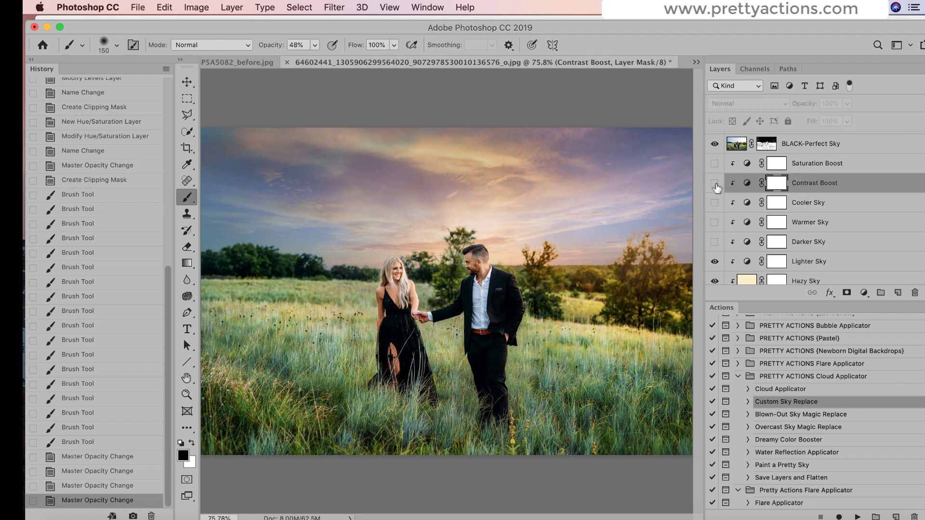
pyautogui.click(714, 183)
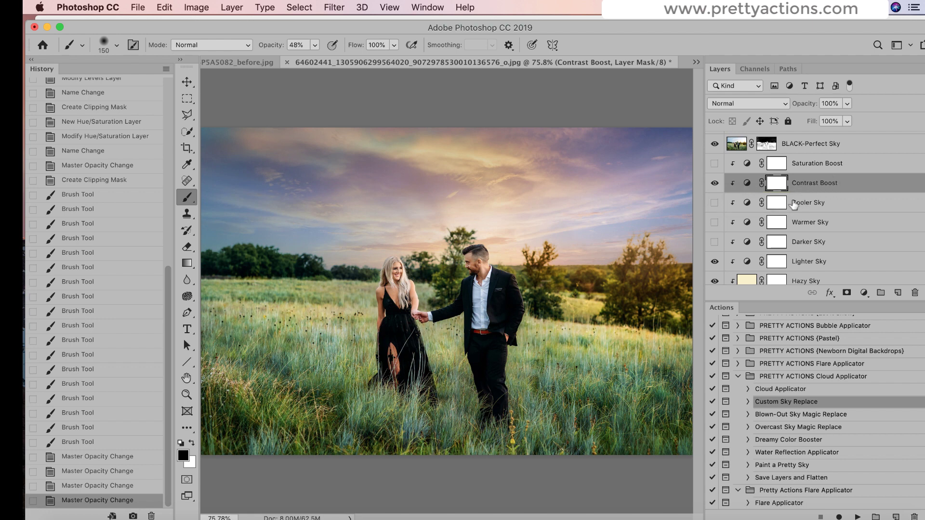
pyautogui.click(808, 166)
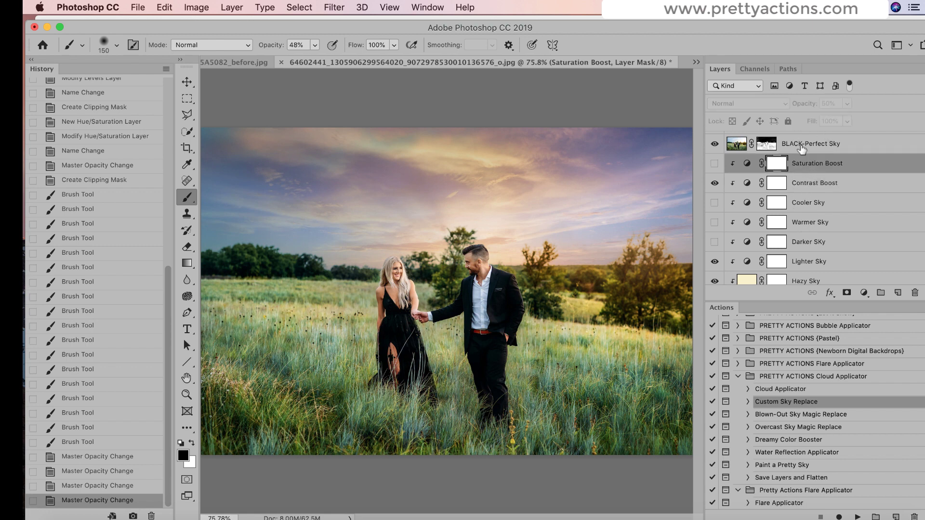
# Try duplicating the Contrast Boost layer, and delete the copy
pyautogui.click(812, 183)
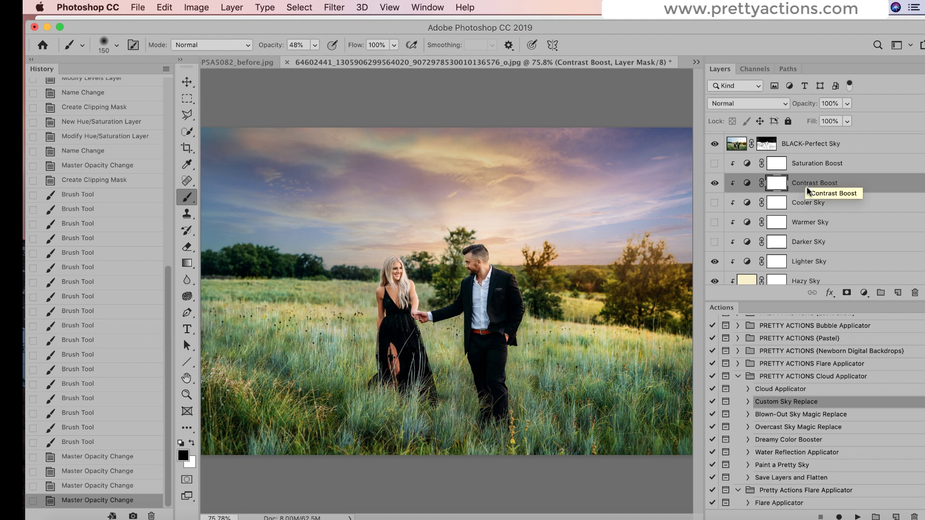
pyautogui.moveTo(886, 186); pyautogui.dragTo(898, 291)
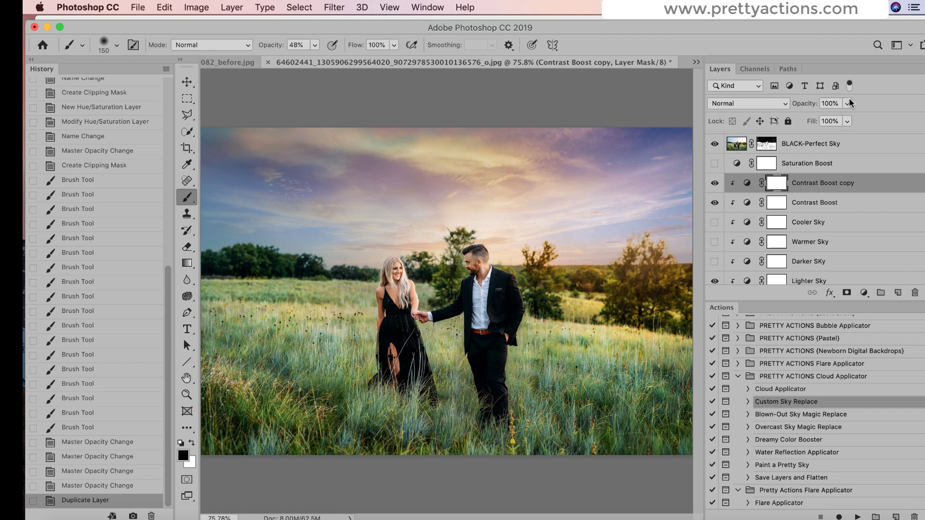
pyautogui.moveTo(794, 185); pyautogui.dragTo(915, 293)
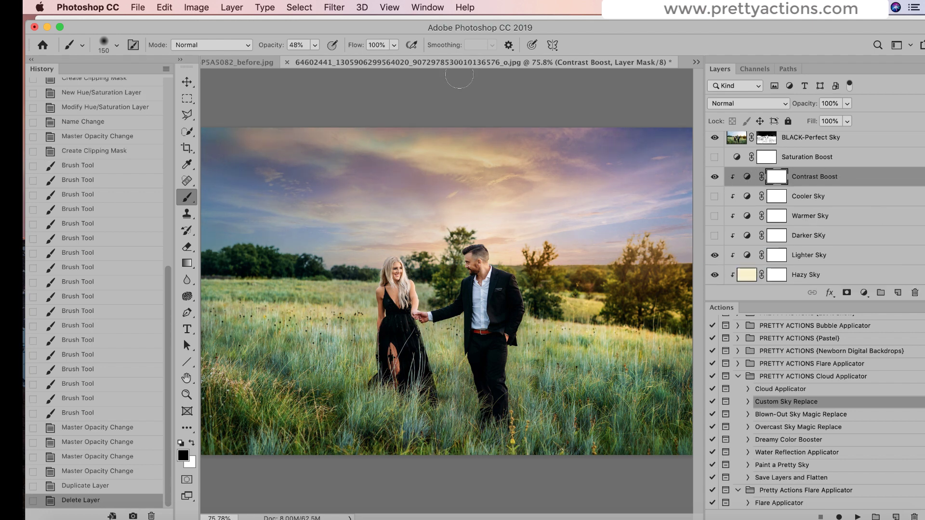
# Duplicate the Contrast Boost layer as Contrast Boost copy at 100% opacity
pyautogui.click(232, 8)
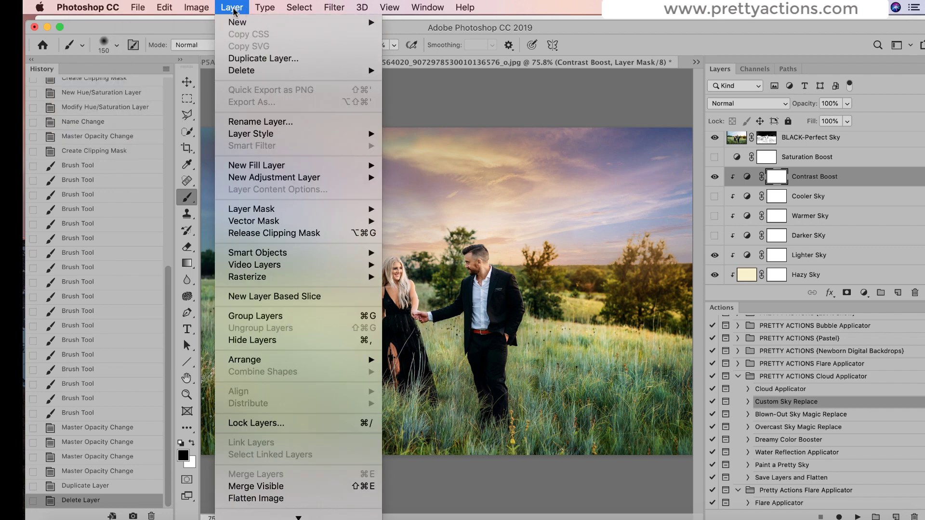
pyautogui.click(239, 59)
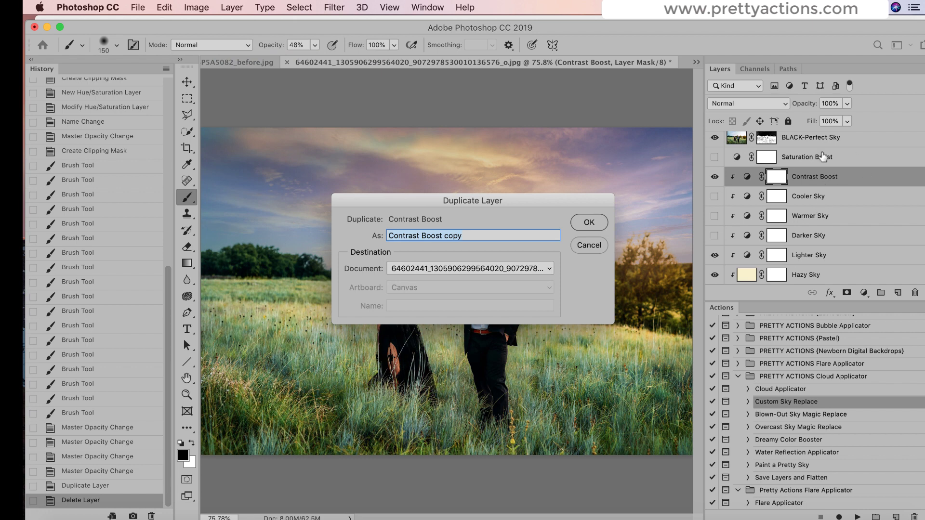
pyautogui.click(589, 222)
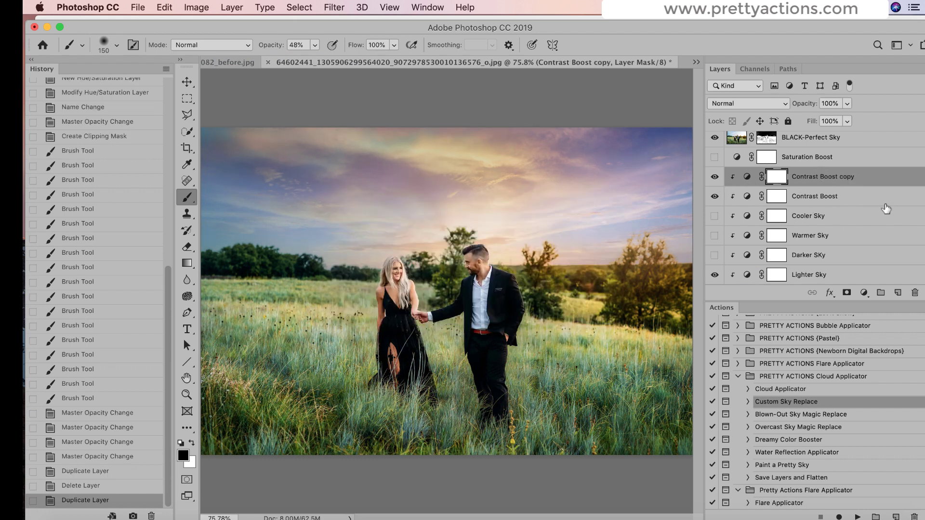
pyautogui.click(847, 106)
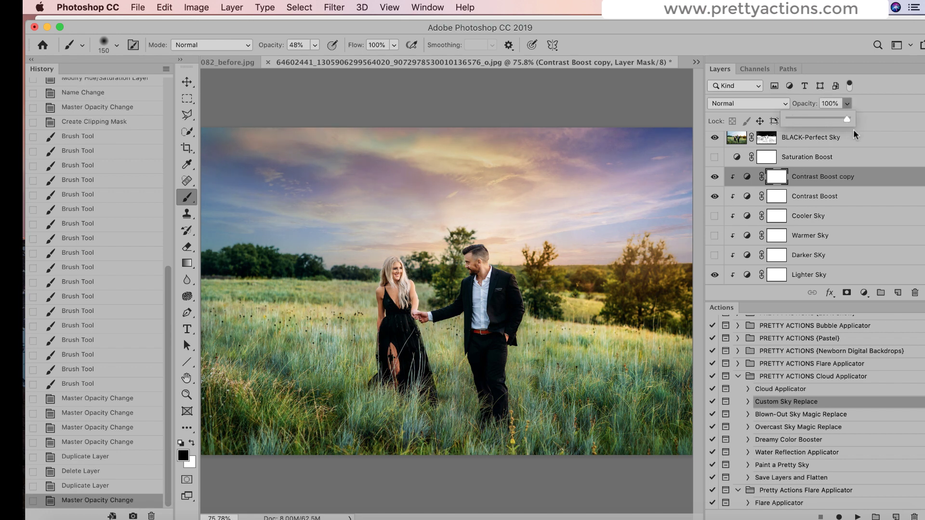
# Show the Saturation Boost layer and set its opacity to 38%
pyautogui.click(811, 164)
pyautogui.click(811, 164)
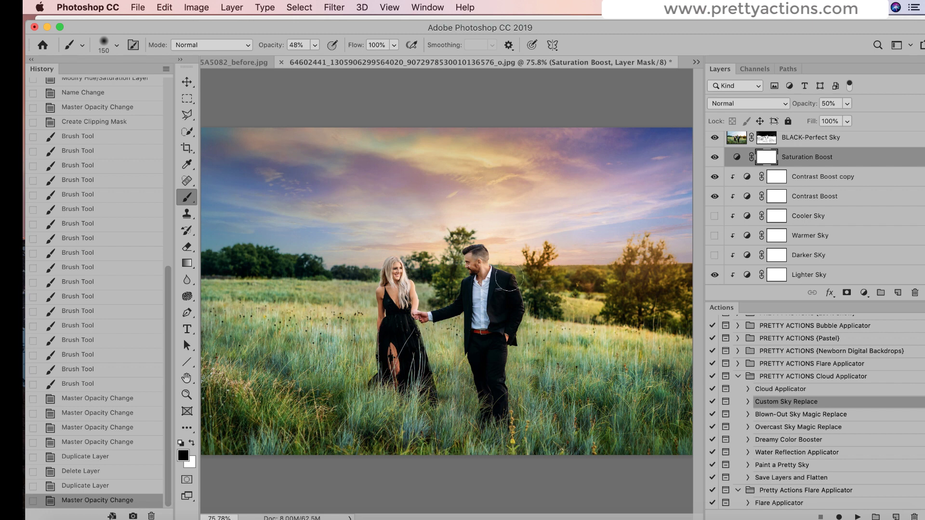
pyautogui.click(847, 103)
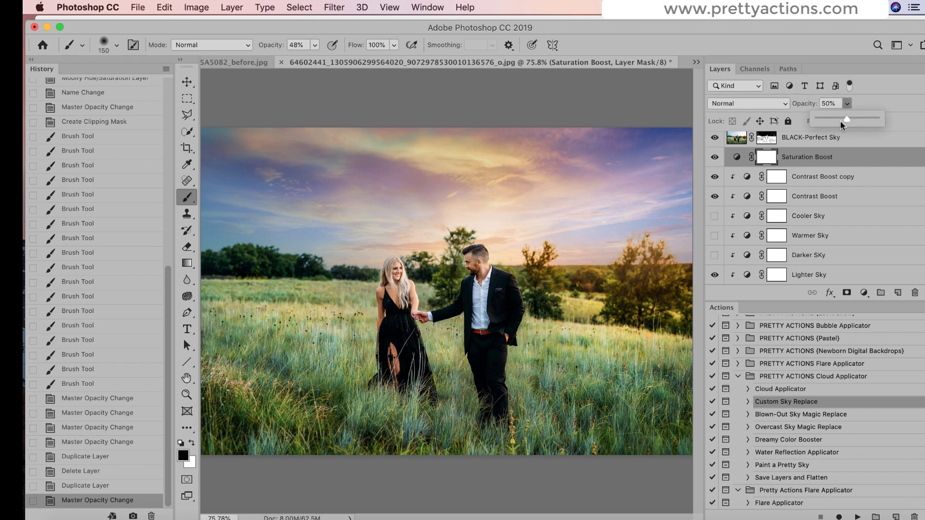
pyautogui.moveTo(847, 119); pyautogui.dragTo(811, 121)
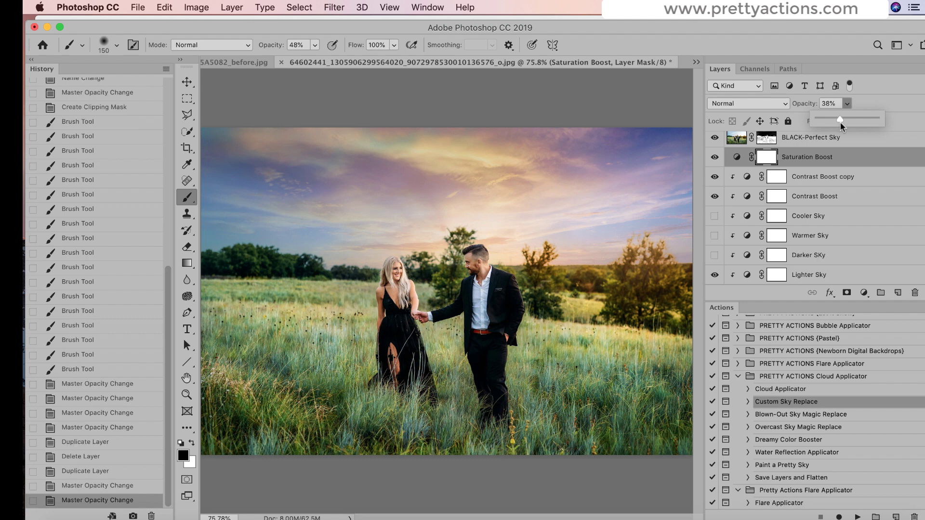
# Run the Paint a Pretty Sky action from the Cloud Applicator set and continue past its instructions
pyautogui.click(790, 405)
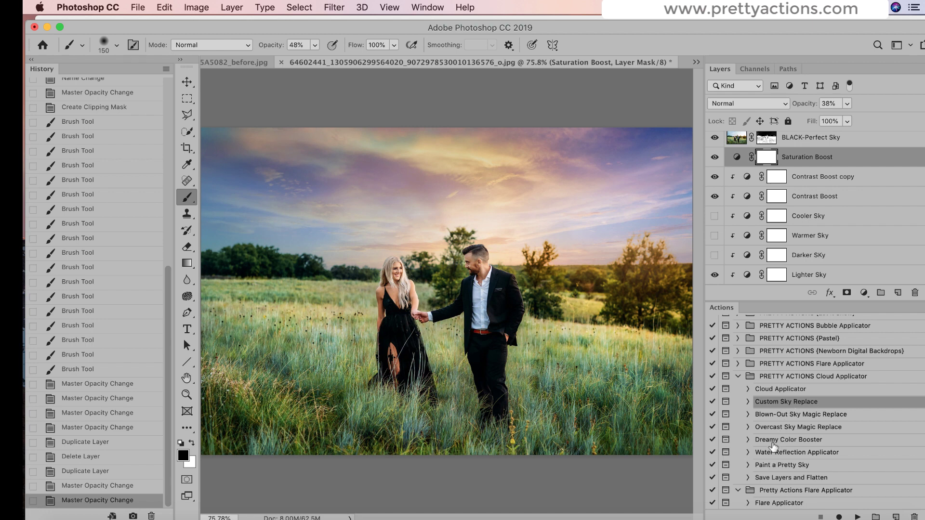
pyautogui.click(774, 465)
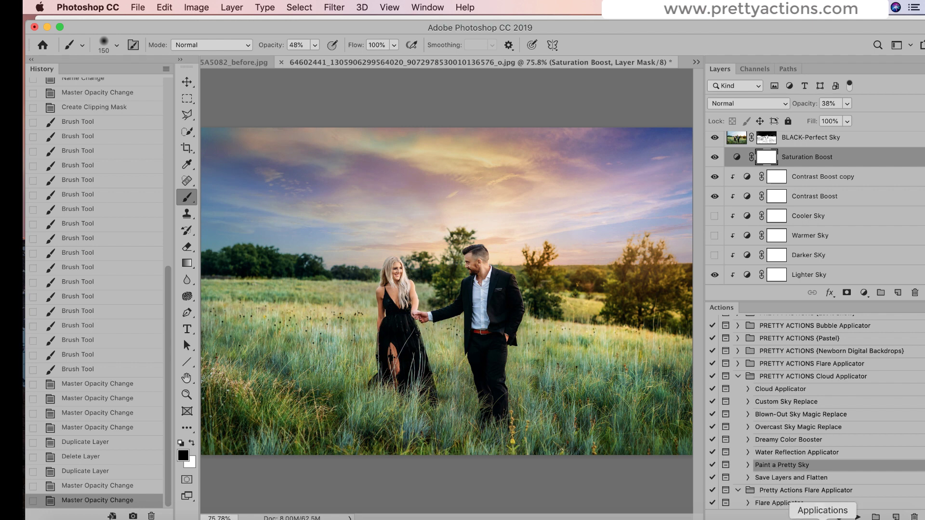
pyautogui.click(856, 517)
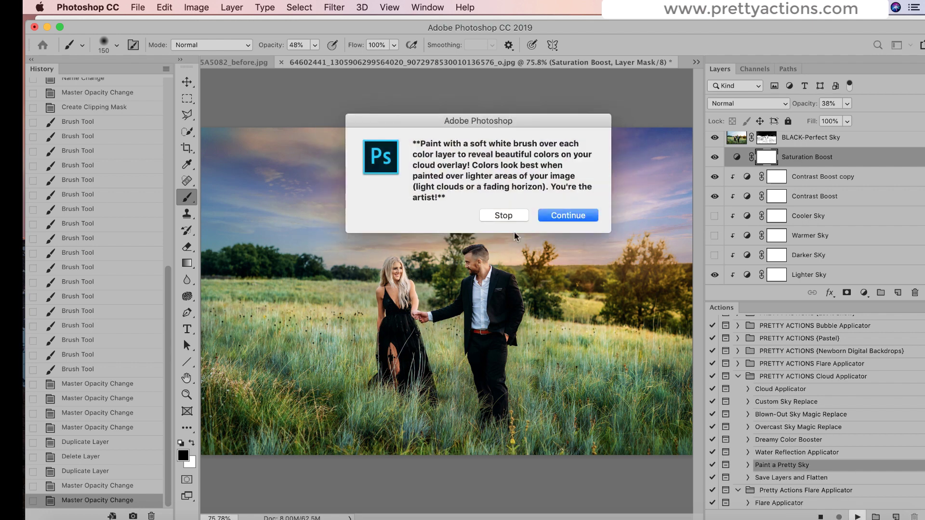
pyautogui.click(569, 213)
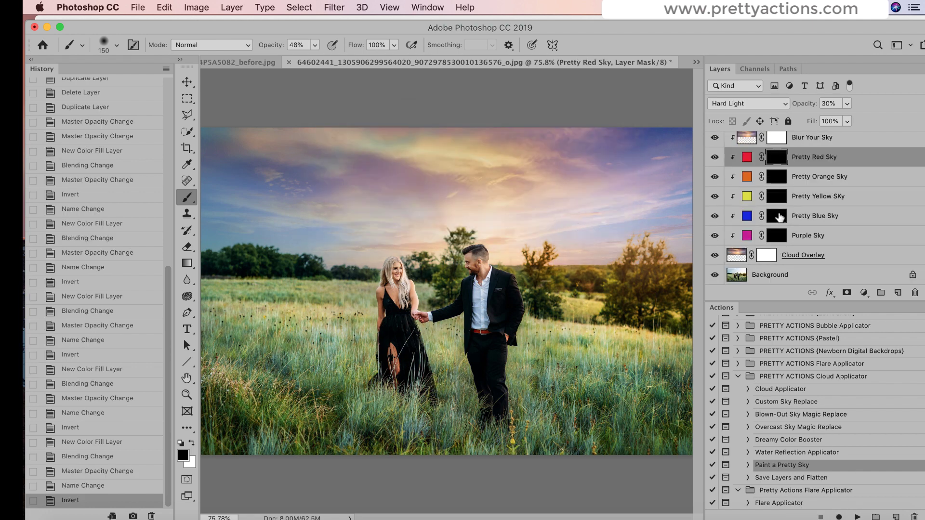
# Change the Pretty Blue Sky fill color to pale blue a9a9e5 and select the layer's mask
pyautogui.click(747, 217)
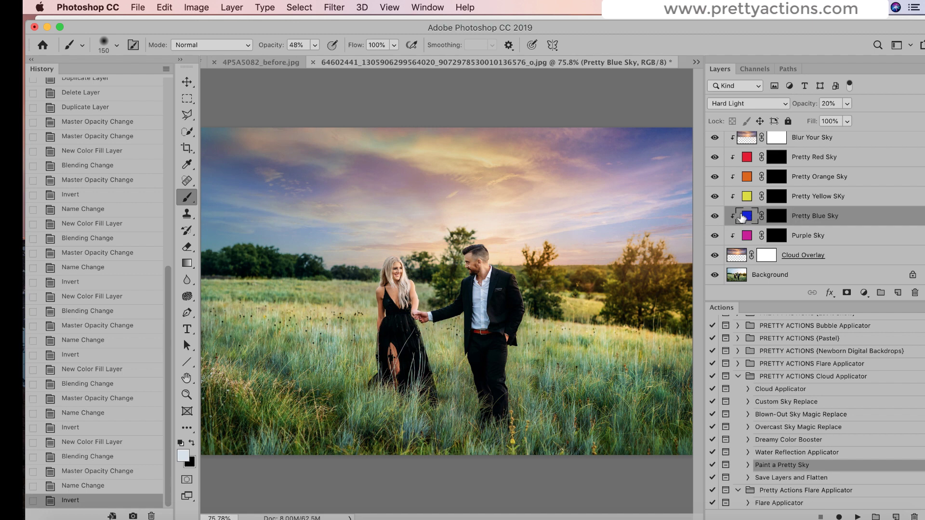
pyautogui.doubleClick(748, 216)
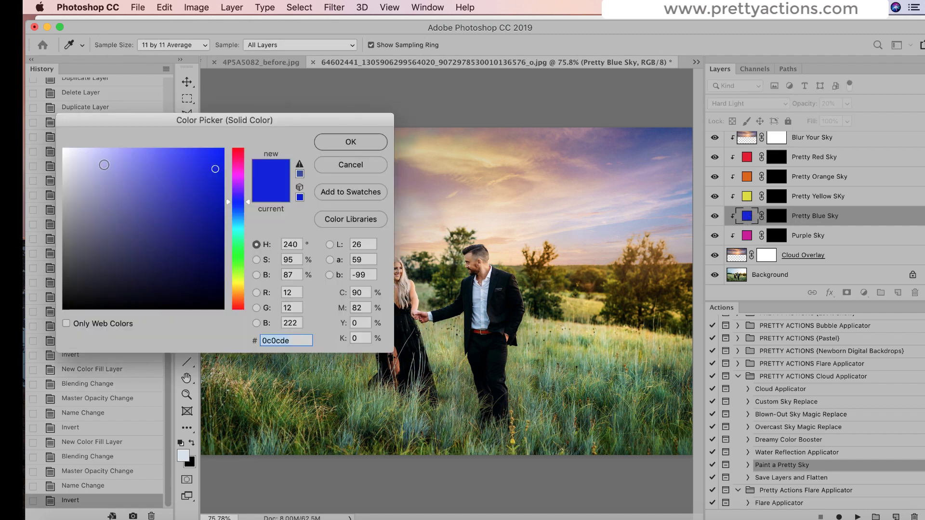
pyautogui.click(105, 164)
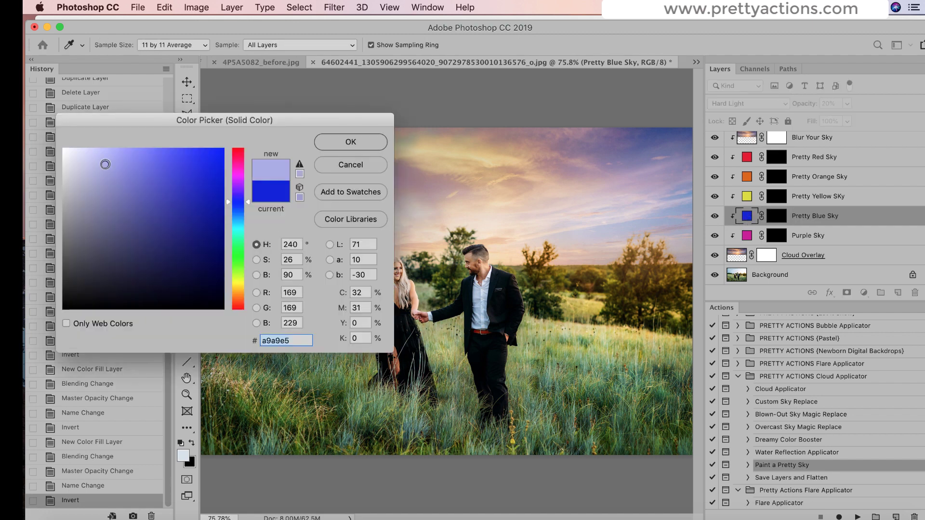
pyautogui.click(354, 146)
pyautogui.click(776, 219)
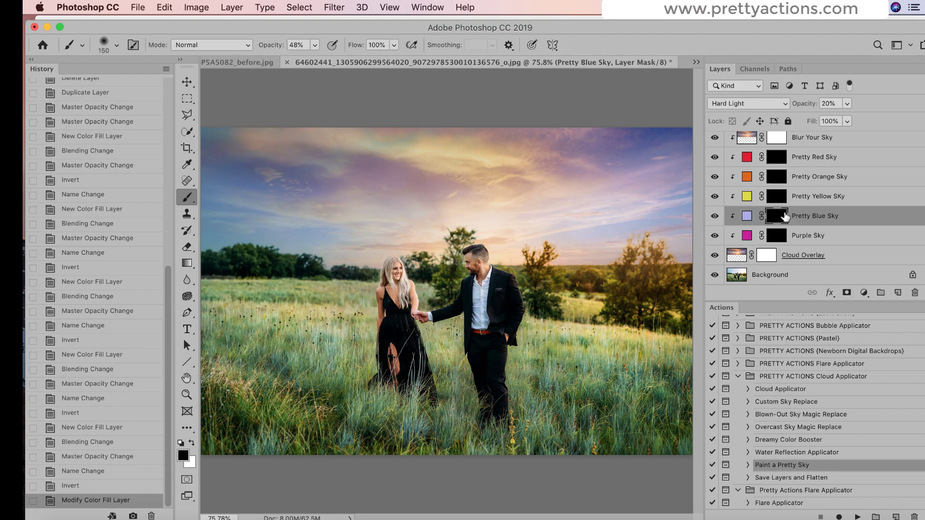
# Paint white over the sky on the Pretty Blue Sky mask with a 300-pixel brush at 100% opacity
pyautogui.click(193, 444)
pyautogui.press(']')
pyautogui.press(']')
pyautogui.press(']')
pyautogui.press(']')
pyautogui.click(315, 45)
pyautogui.moveTo(314, 58); pyautogui.dragTo(377, 63)
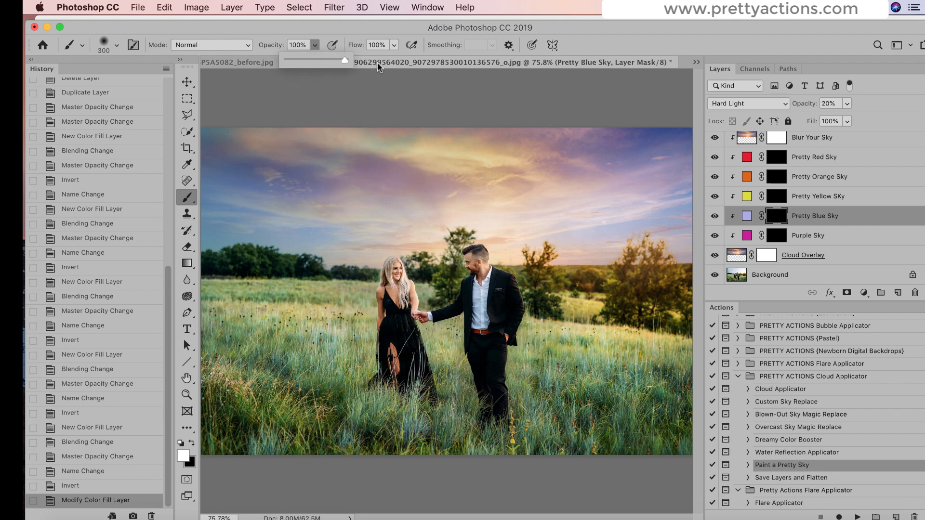
pyautogui.click(214, 152)
pyautogui.moveTo(225, 187)
pyautogui.mouseDown()
pyautogui.moveTo(289, 207)
pyautogui.moveTo(337, 206)
pyautogui.mouseUp()
pyautogui.moveTo(593, 164); pyautogui.dragTo(636, 142)
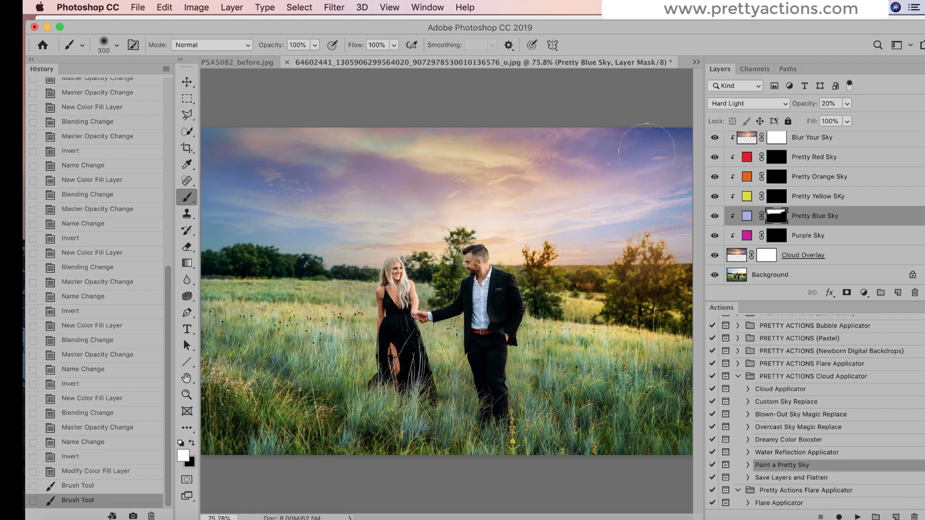
pyautogui.click(512, 197)
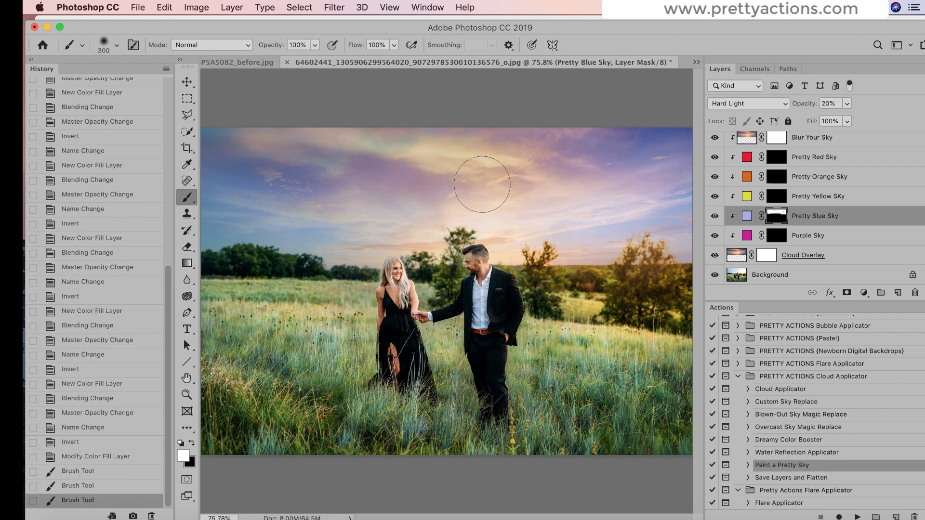
pyautogui.click(672, 150)
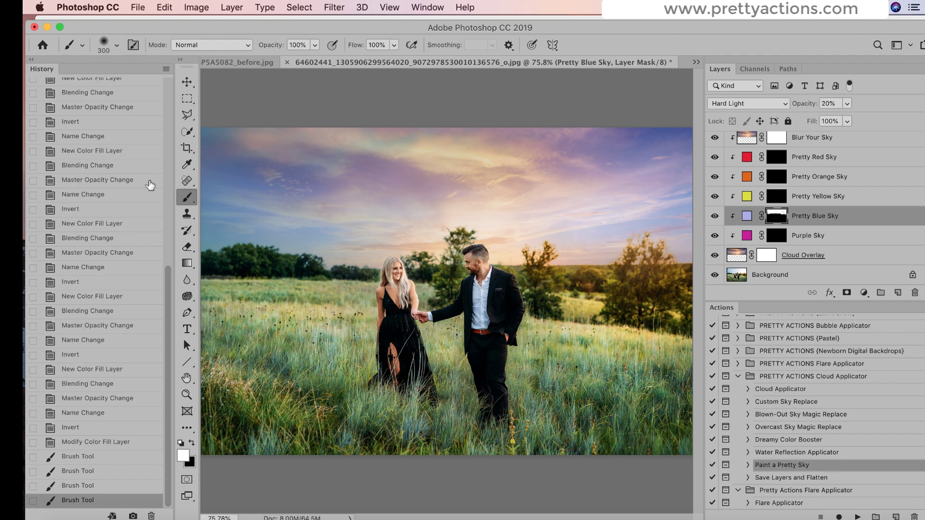
# Save the current state of the edited photo as a new history snapshot
pyautogui.click(166, 69)
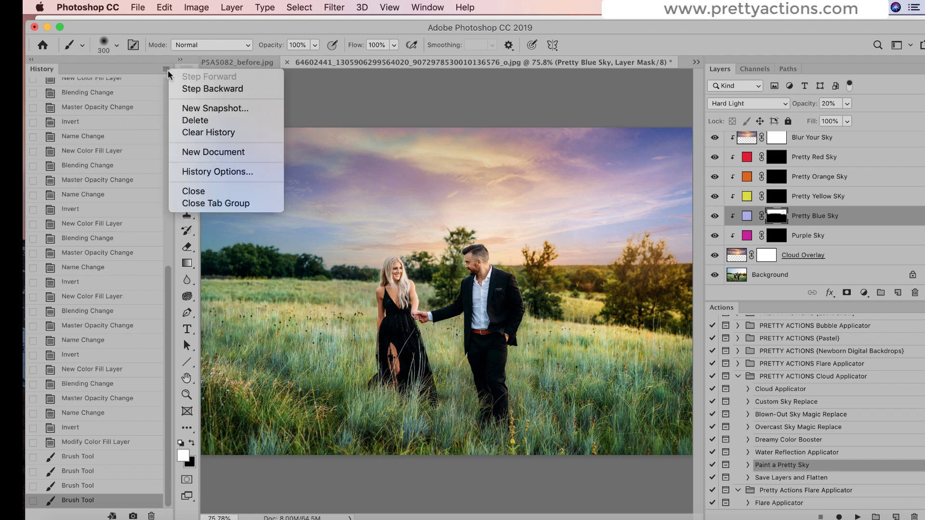
pyautogui.click(217, 111)
pyautogui.click(563, 245)
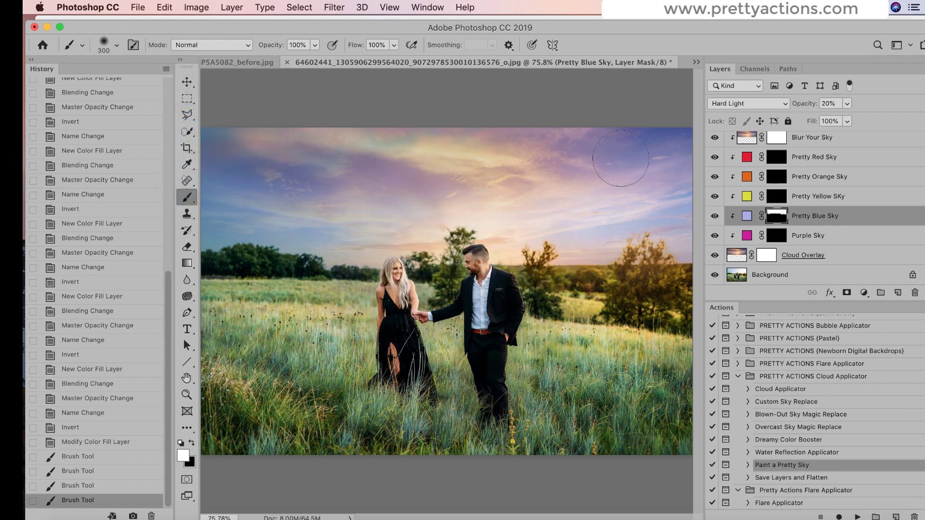
# Compare the original photo with the saved history snapshots, ending on Snapshot 2
pyautogui.scroll(15, 120, 131)
pyautogui.click(188, 395)
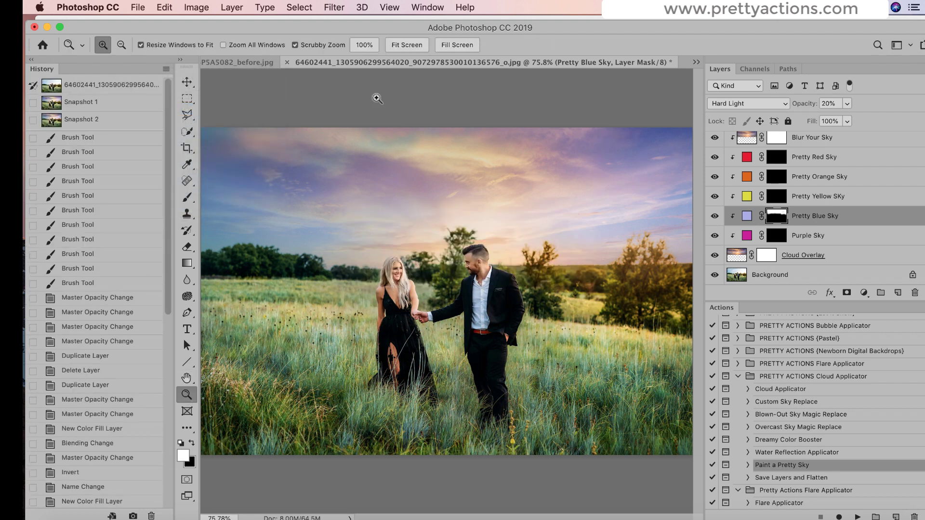
pyautogui.click(95, 84)
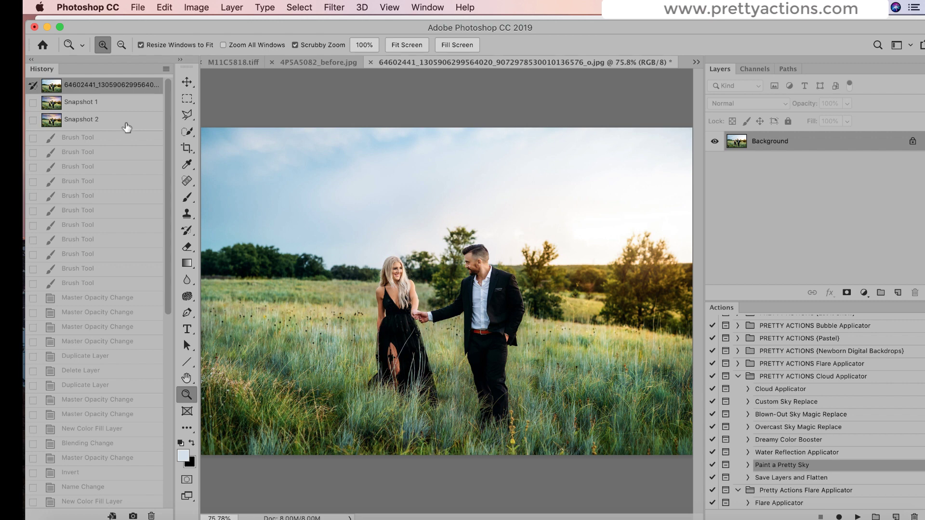
pyautogui.click(127, 128)
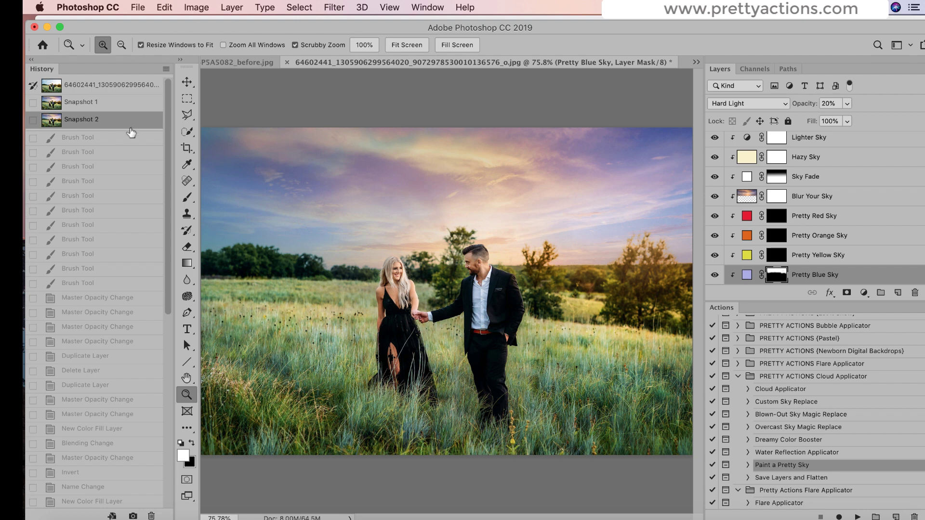
pyautogui.click(133, 101)
pyautogui.click(133, 86)
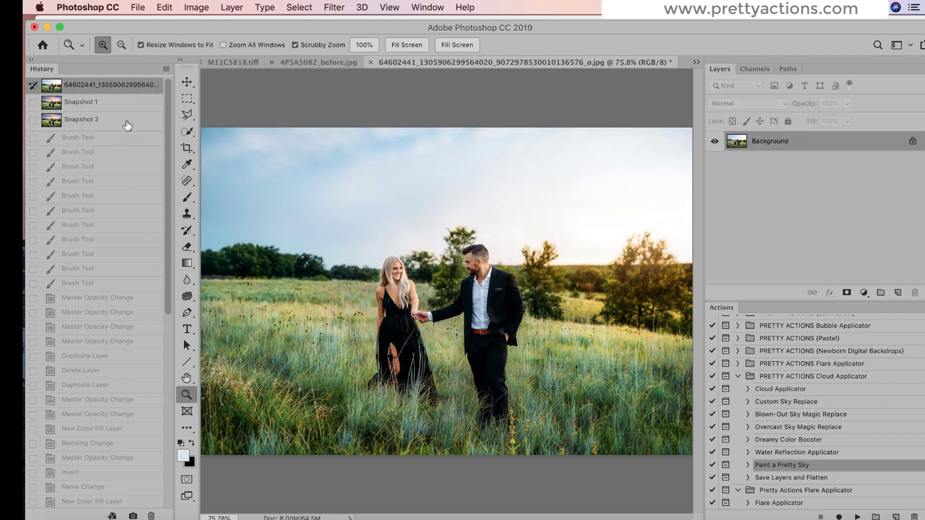
pyautogui.click(128, 123)
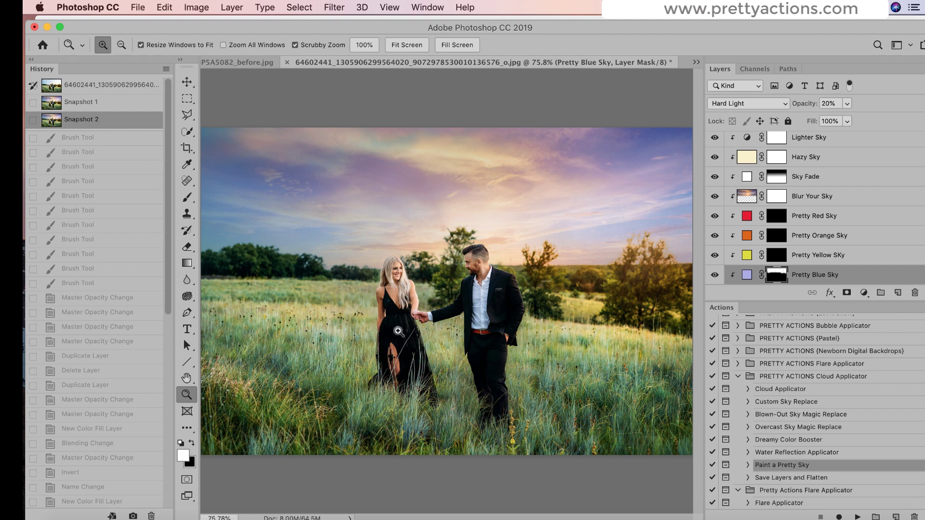